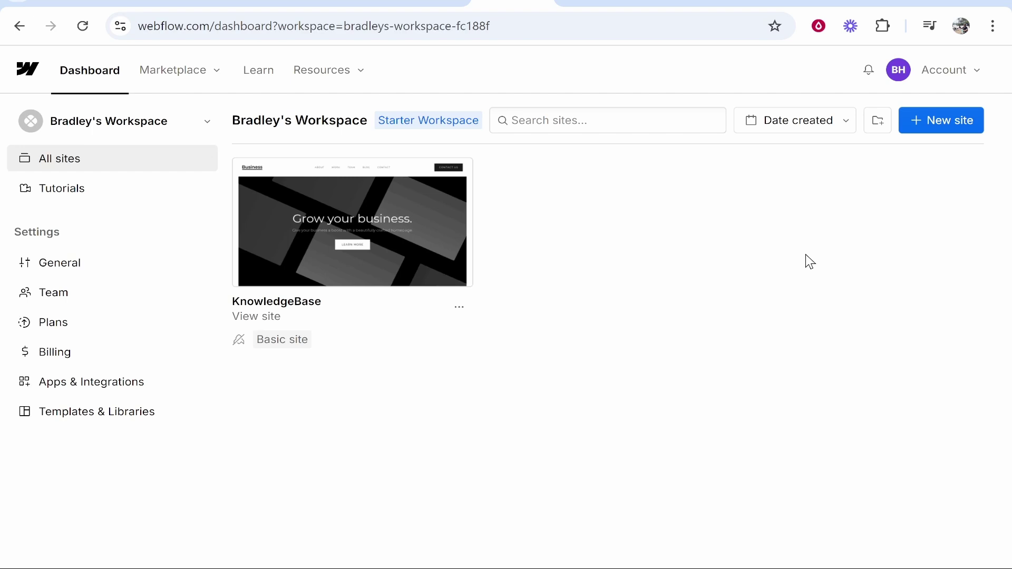
Open the KnowledgeBase site in the Webflow Designer from the dashboard
mouse_move(363, 238)
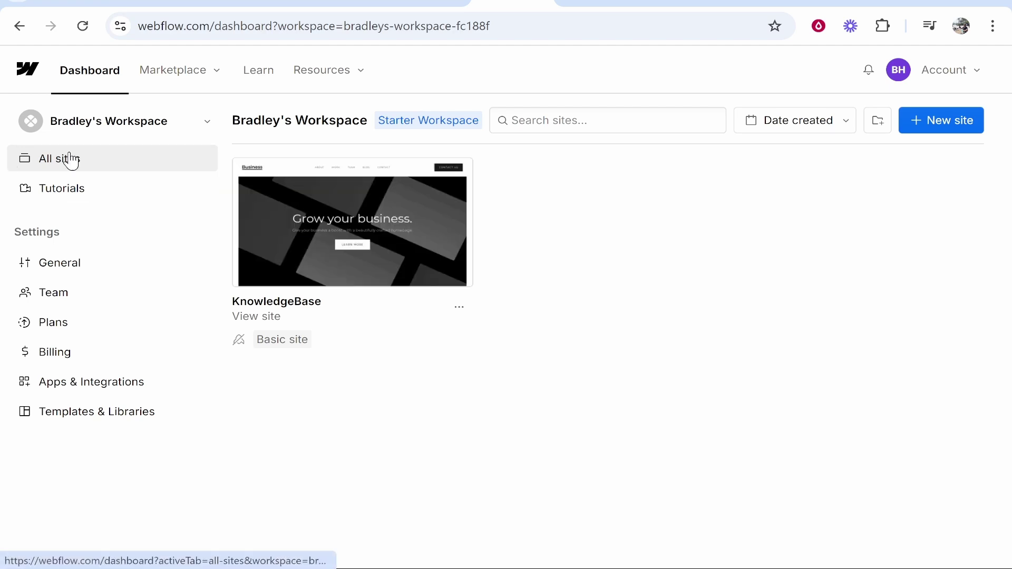
click(391, 227)
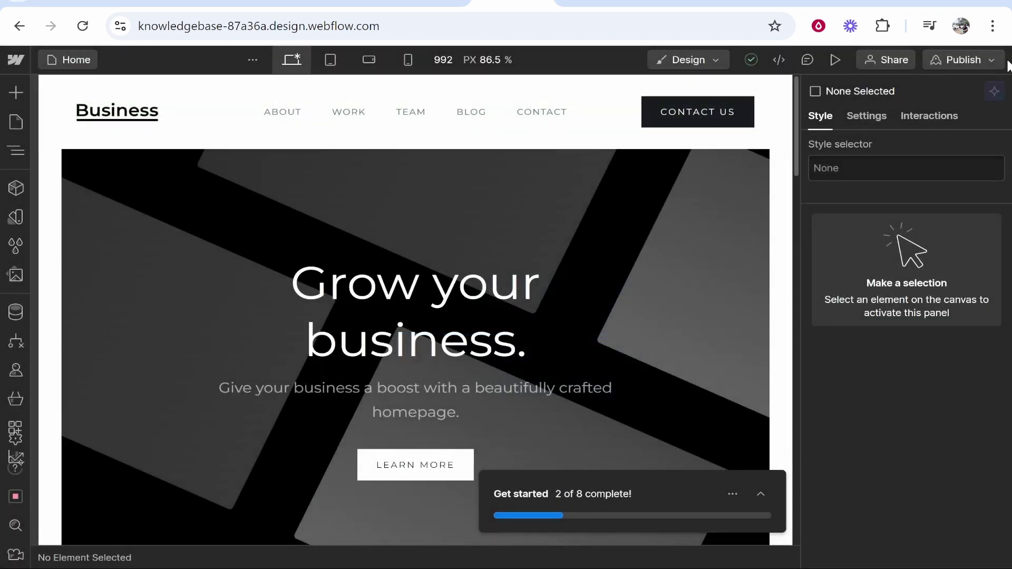
View the publish destinations, then confirm on the pricing page that Basic includes a custom domain
click(983, 60)
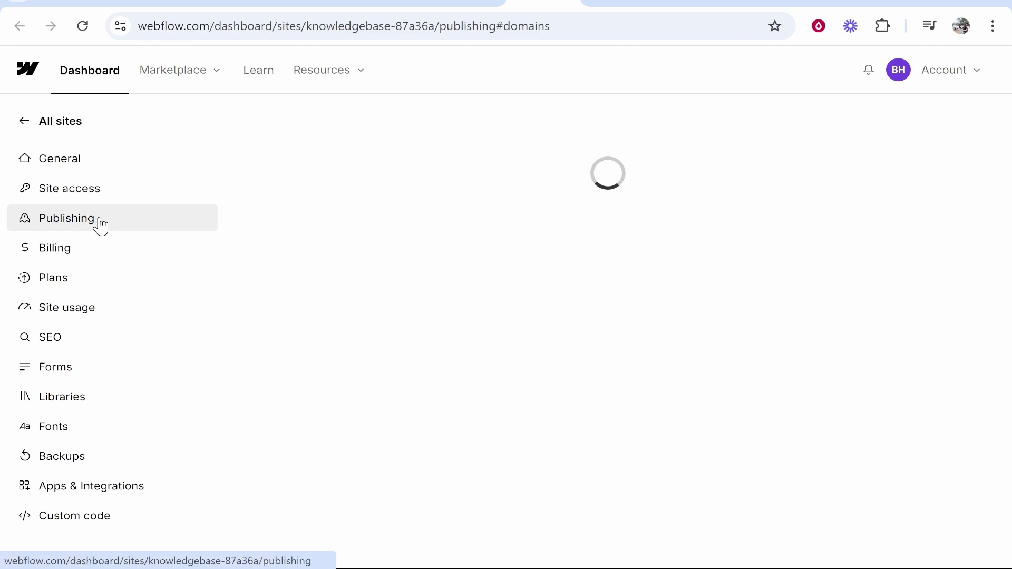
click(700, 4)
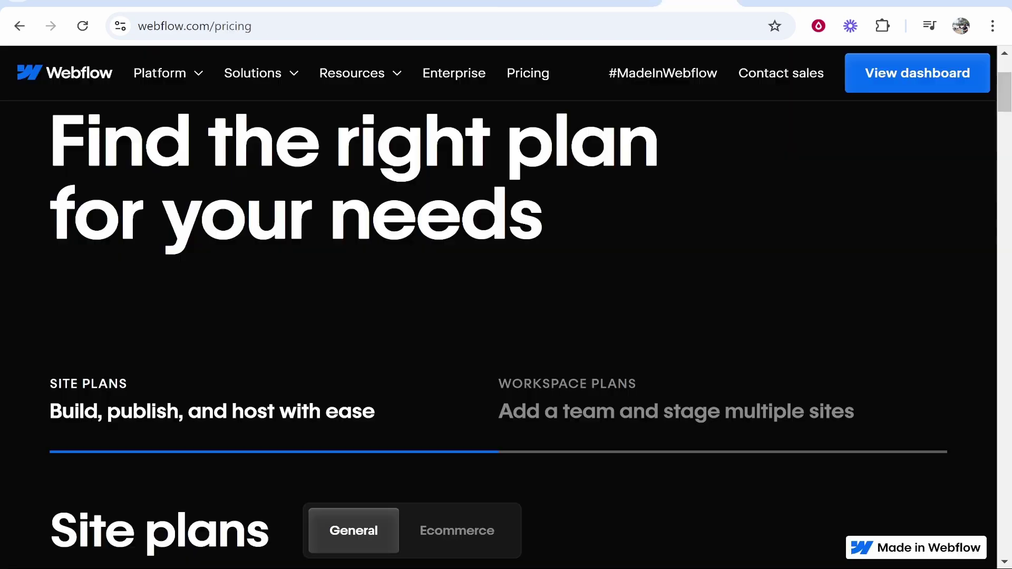
scroll(185, 159, up, 3)
scroll(285, 251, down, 10)
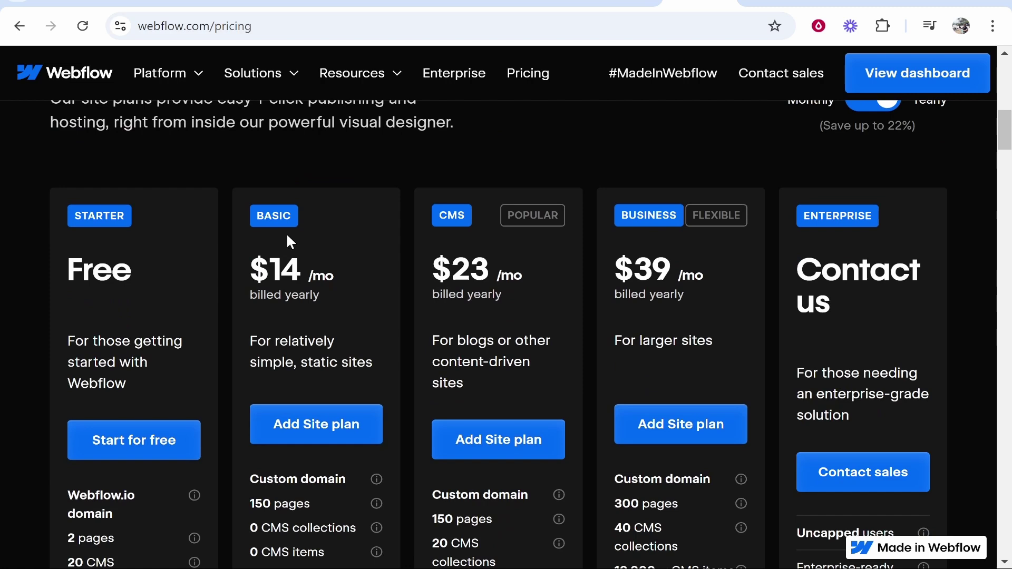
scroll(352, 320, down, 3)
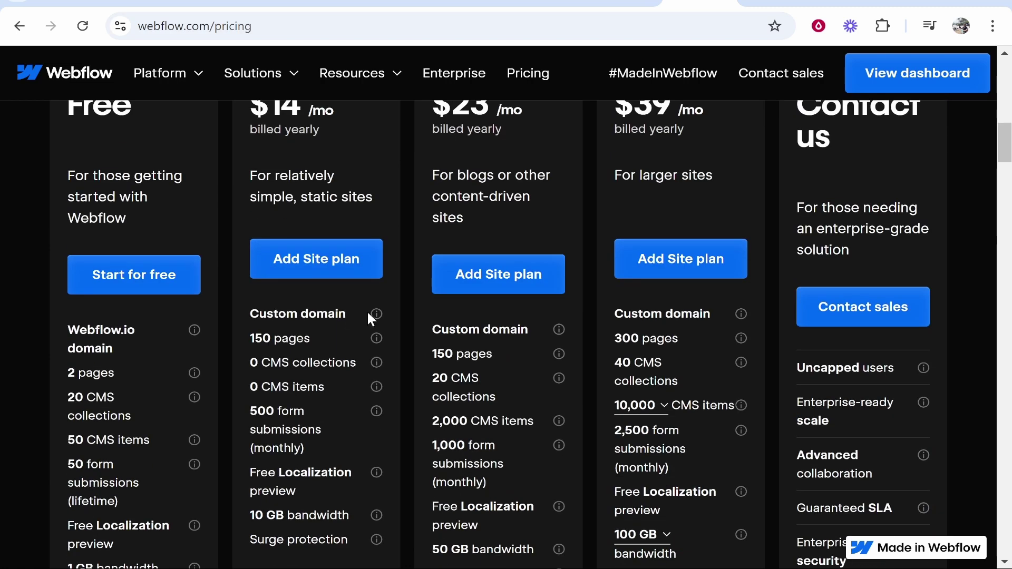
drag(346, 311, 253, 309)
click(311, 313)
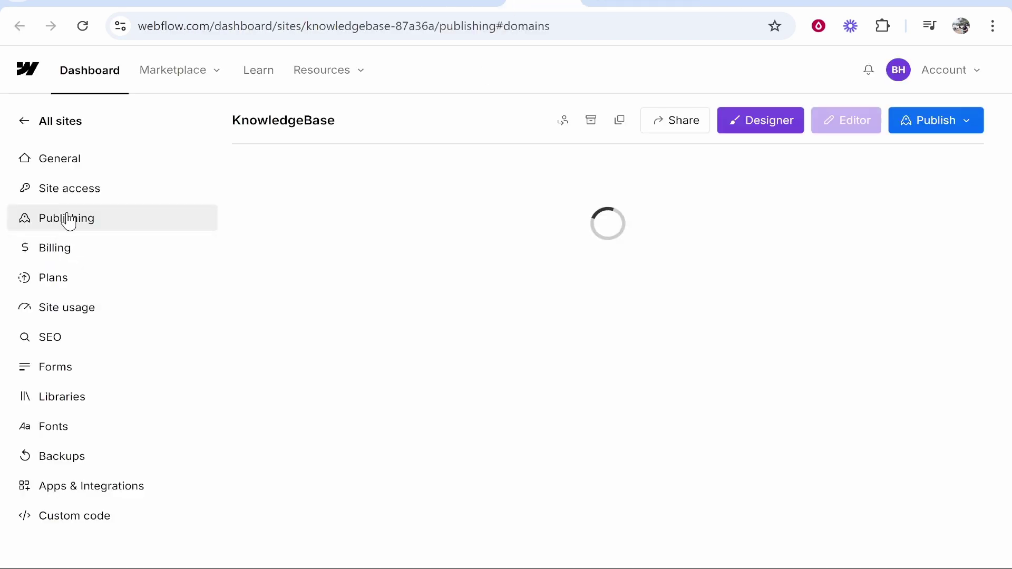
From Publishing settings, start Quick connect for a custom root domain, then go to Porkbun
click(97, 222)
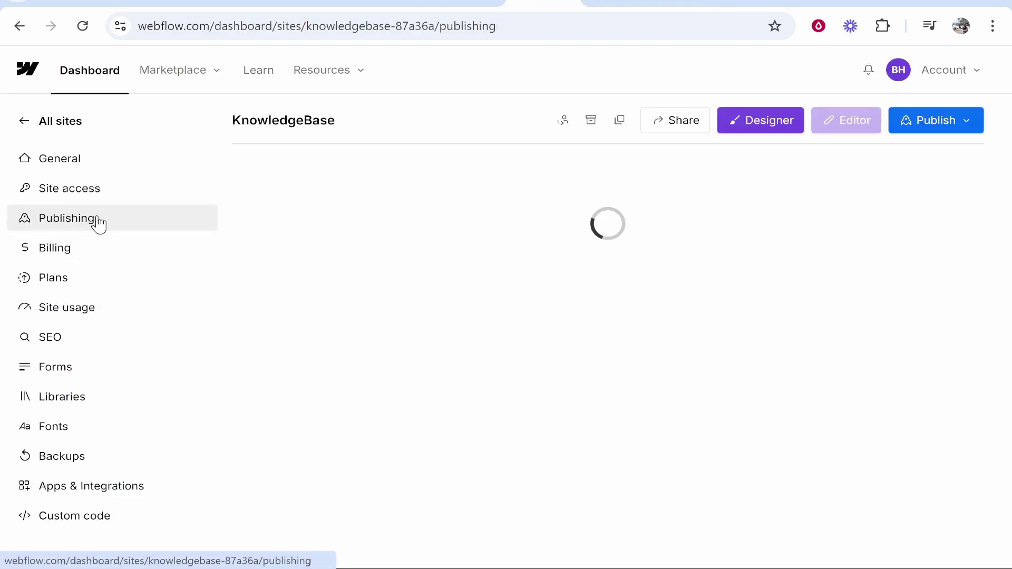
scroll(724, 211, down, 1)
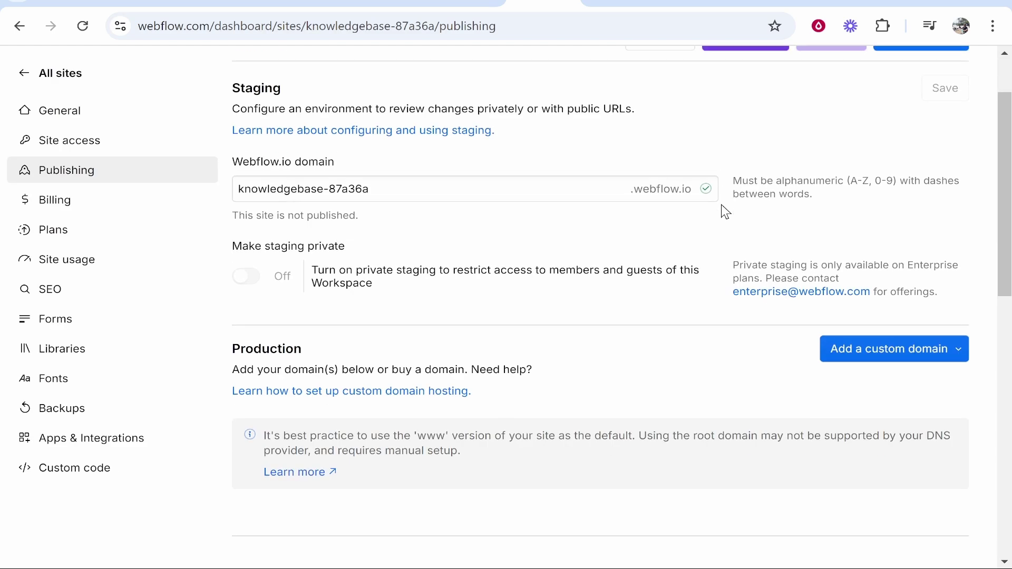
scroll(733, 212, down, 3)
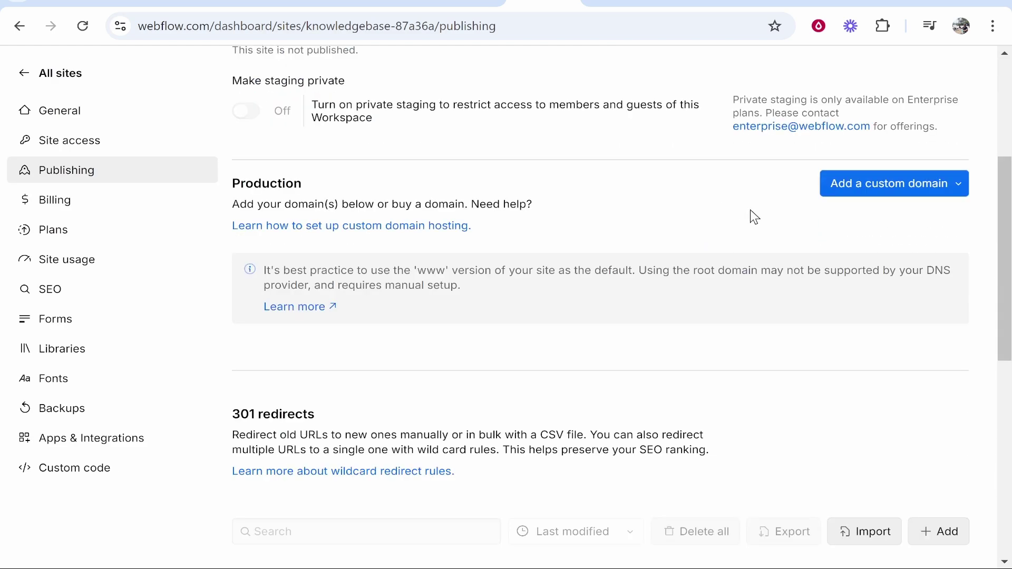
click(967, 183)
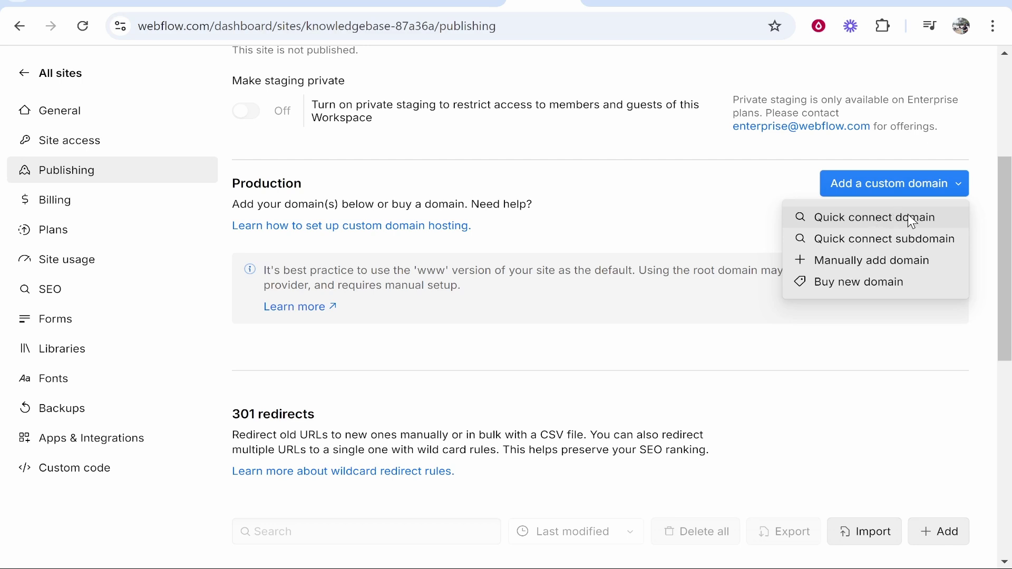
click(863, 225)
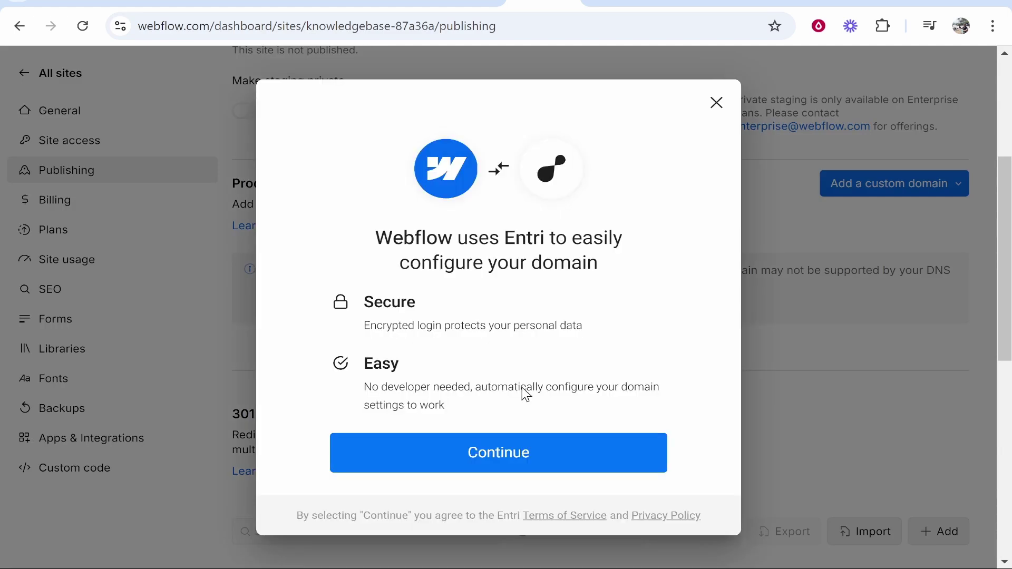
click(521, 452)
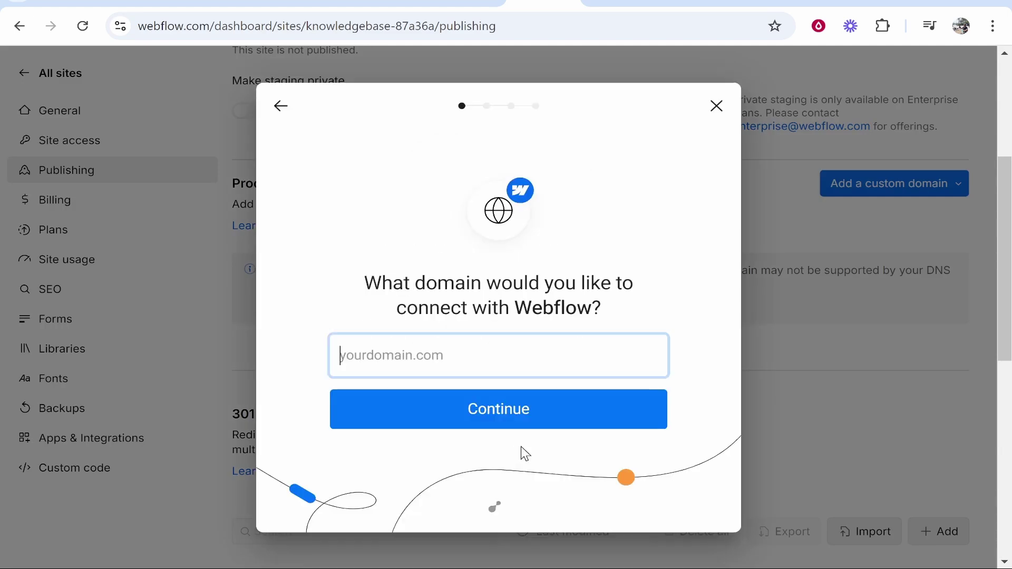
click(777, 3)
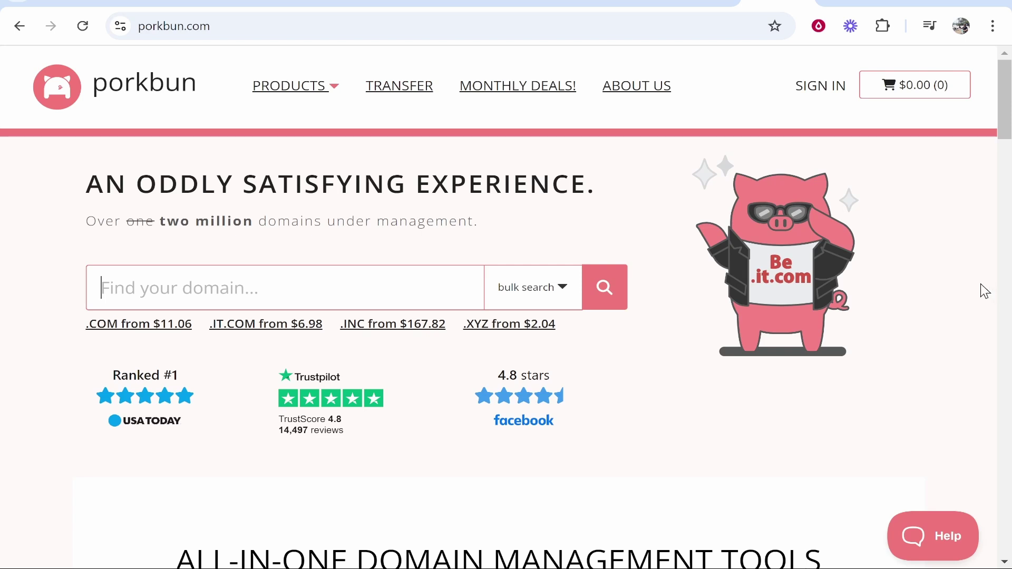
Copy knowledgebasetutorial.com from Porkbun's Domain Management and return to Webflow
click(832, 94)
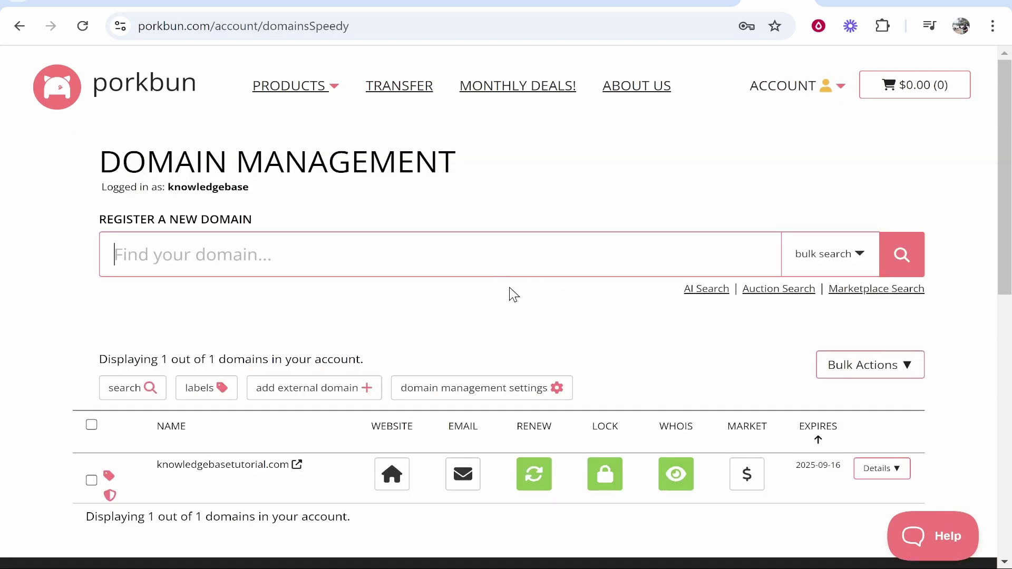
scroll(327, 201, down, 2)
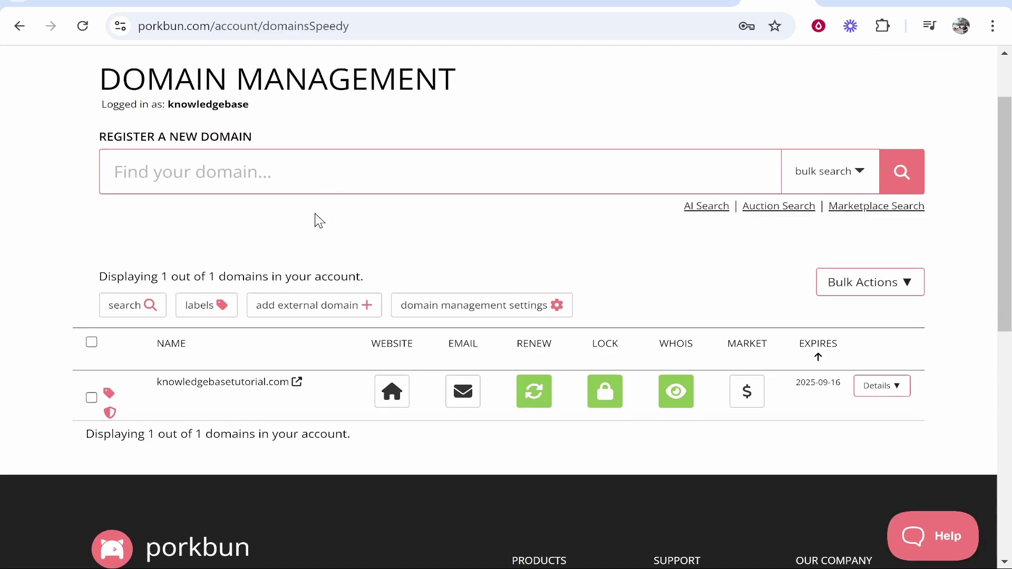
mouse_move(158, 387)
drag(156, 390, 289, 390)
key(ctrl+c)
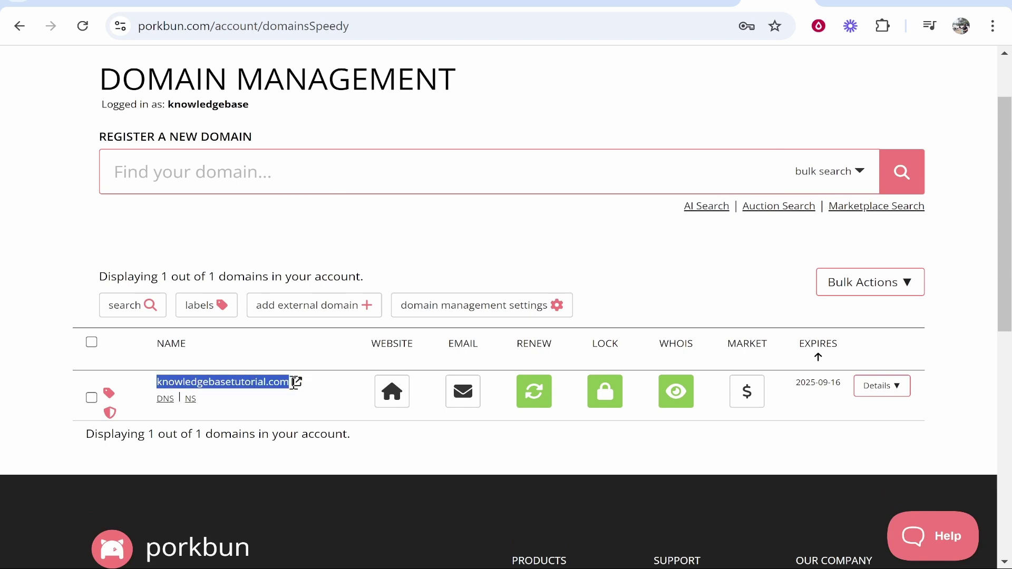
click(543, 4)
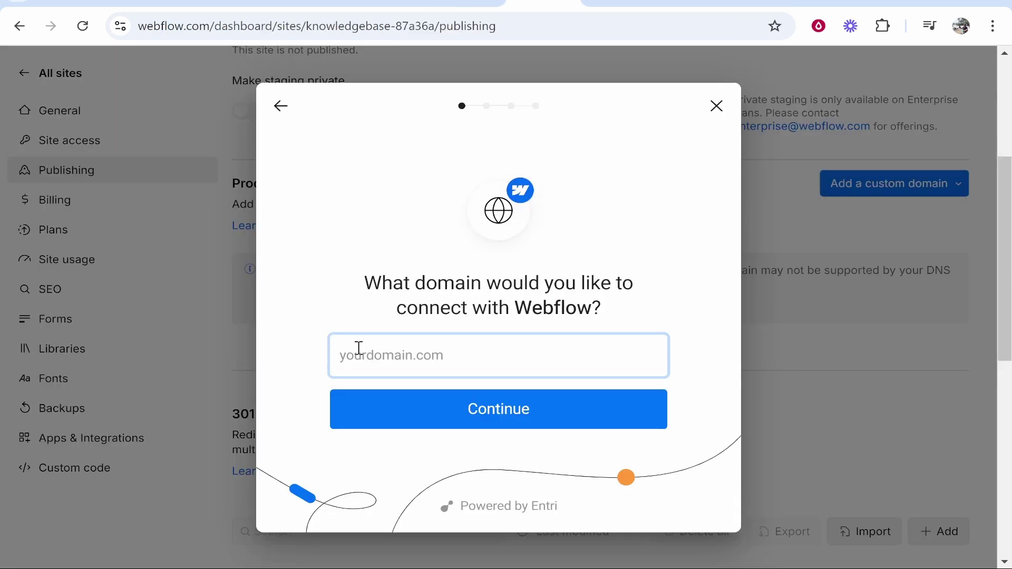
Paste knowledgebasetutorial.com into the connect field and submit it for analysis
key(ctrl+v)
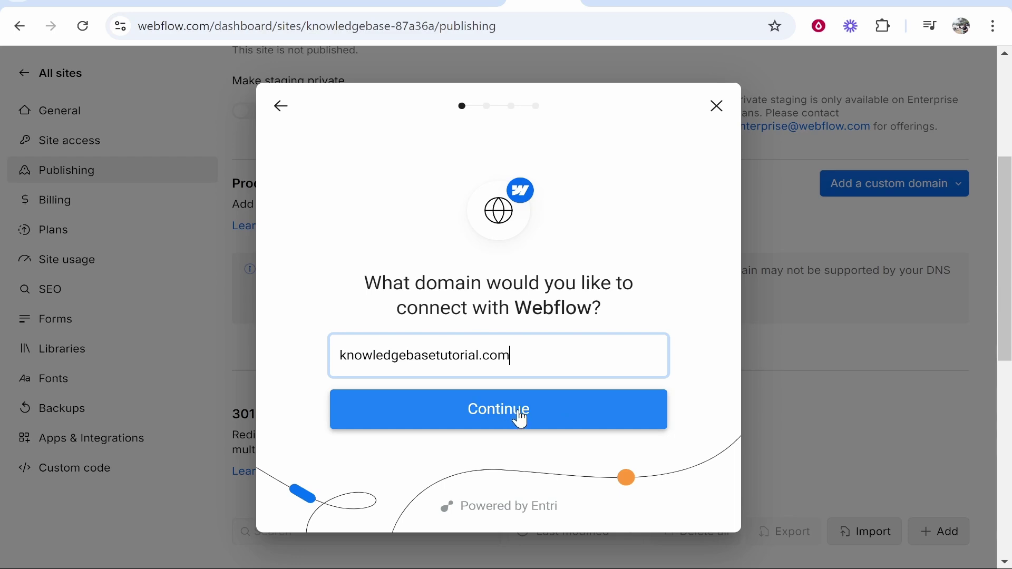
click(520, 419)
scroll(447, 385, down, 2)
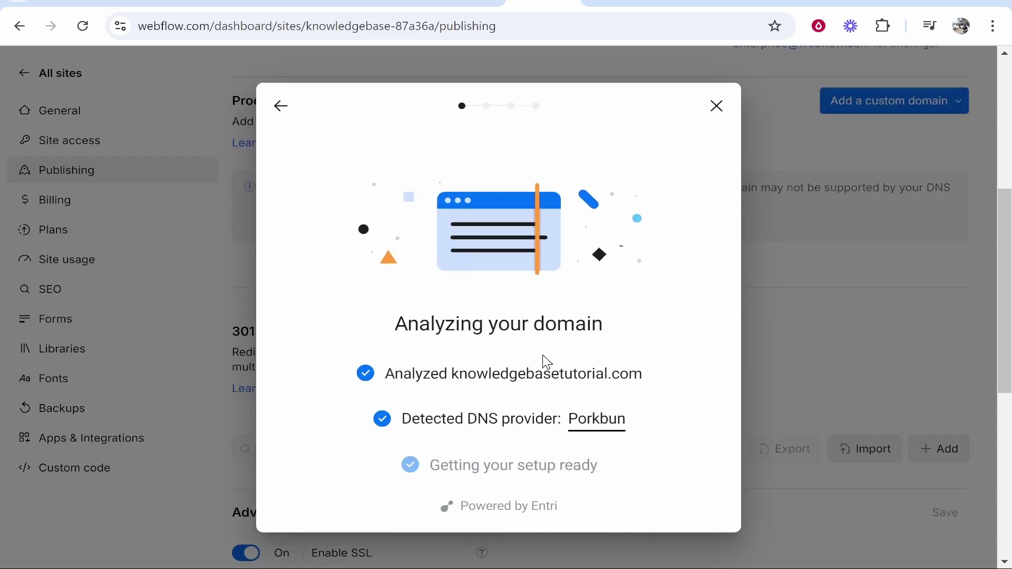
drag(629, 421, 594, 422)
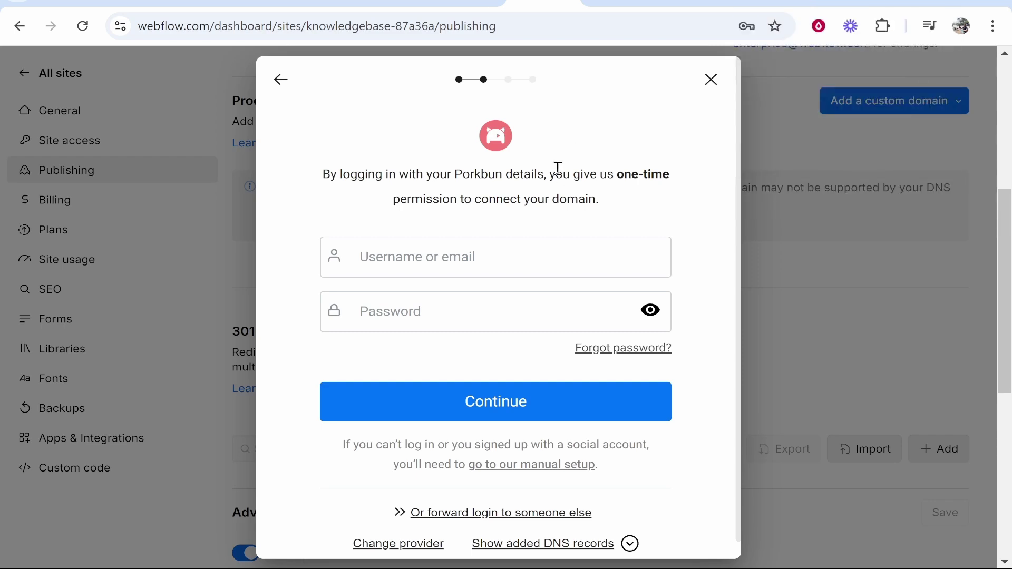
Log in to Porkbun in Webflow's connect dialog using the account username and password
key(ctrl+Tab)
scroll(979, 190, up, 2)
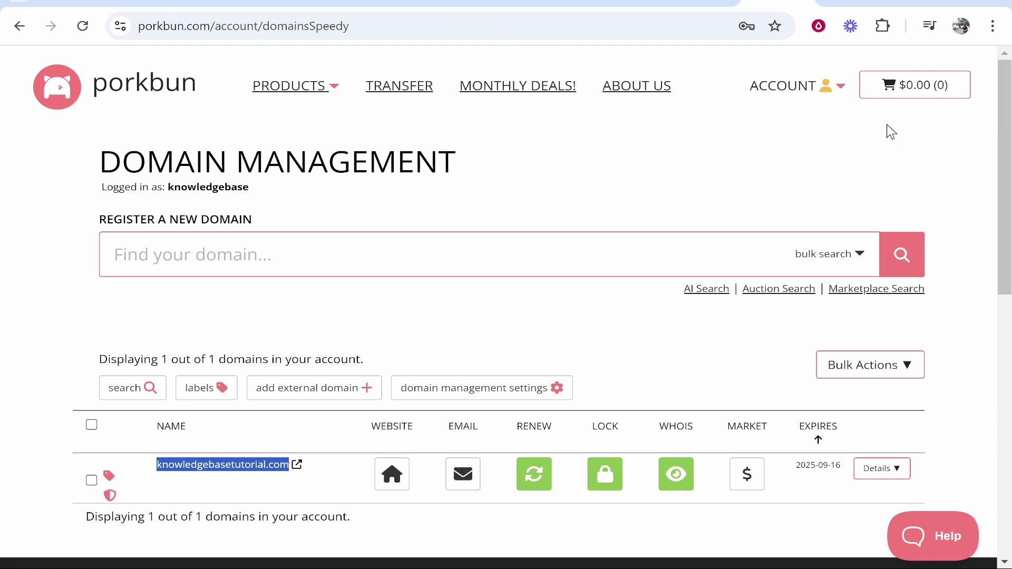
double_click(174, 184)
key(ctrl+c)
key(ctrl+shift+Tab)
key(ctrl+shift+Tab)
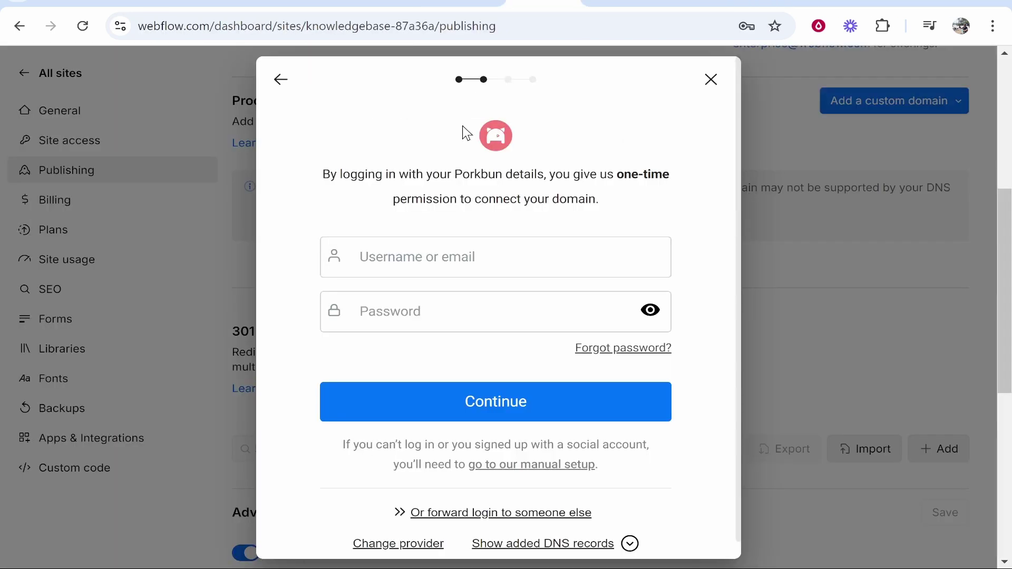
click(468, 244)
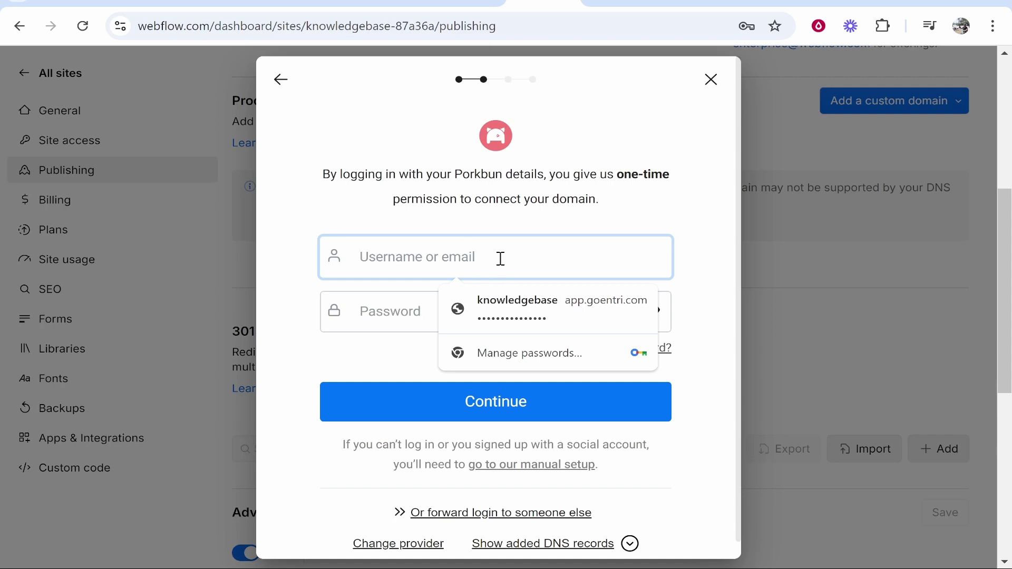
key(ctrl+v)
key(Tab)
text(**)
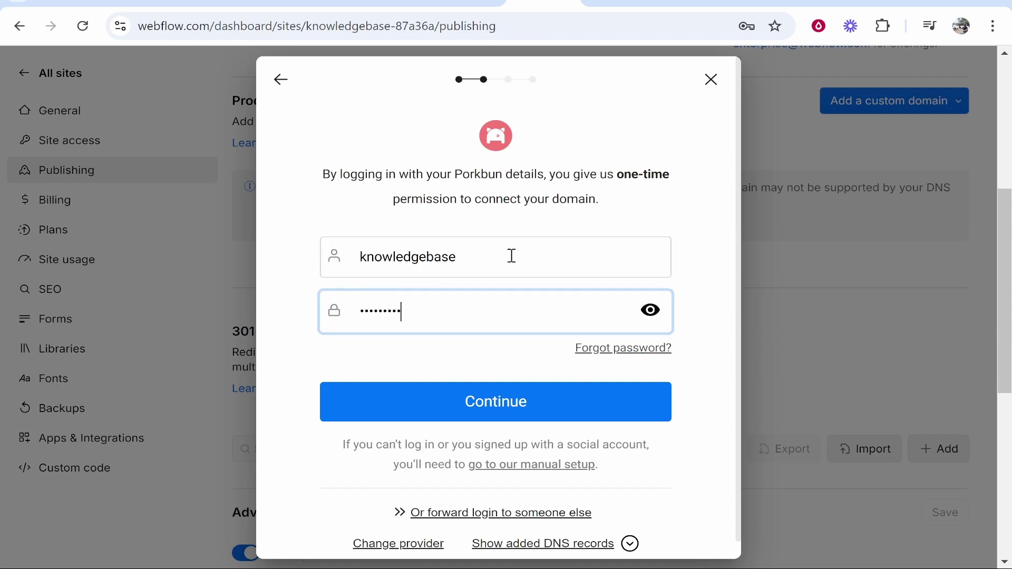
click(543, 403)
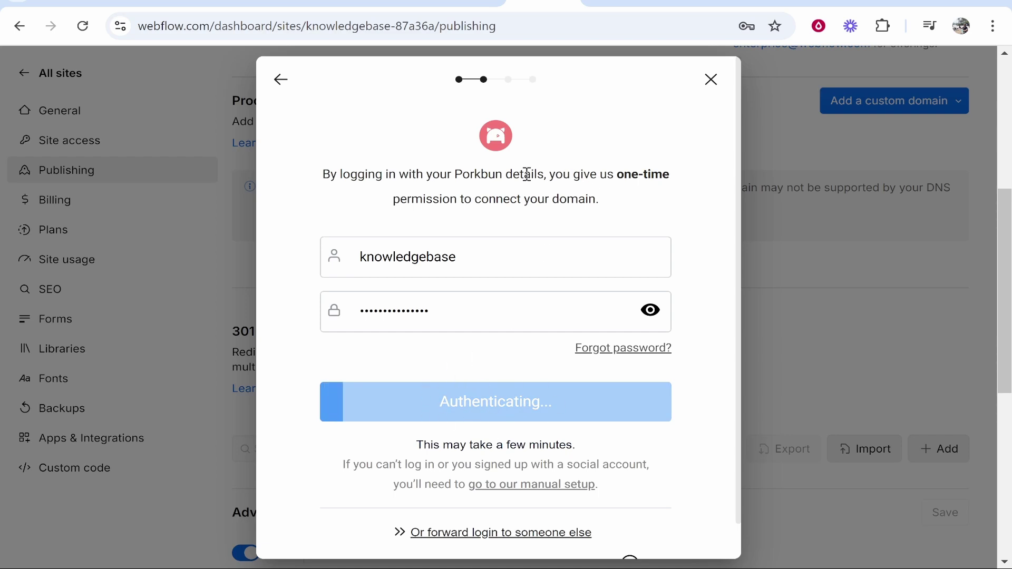
Review the one-time permission wording while authentication runs
drag(614, 175, 664, 177)
click(660, 179)
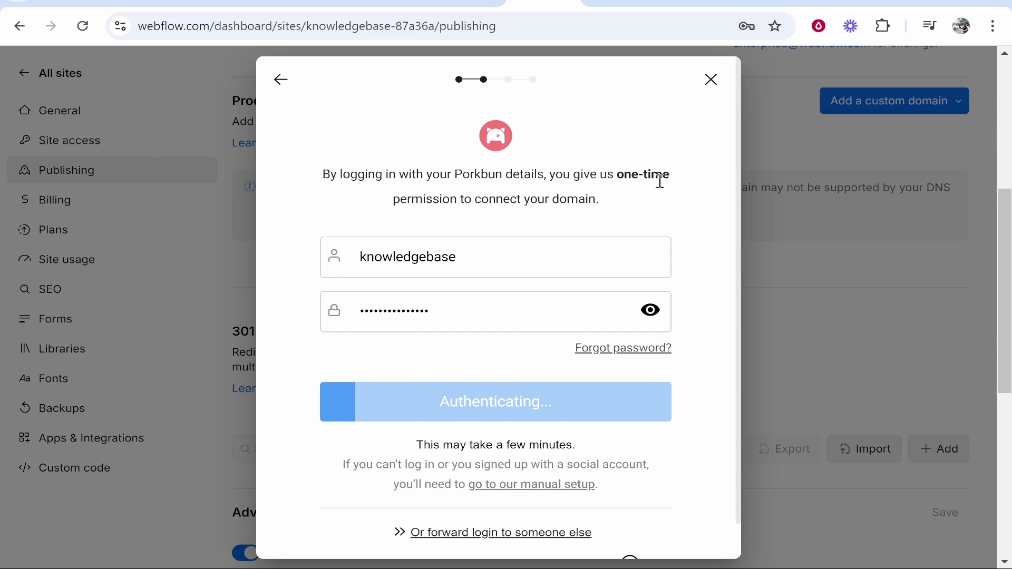
drag(399, 199, 635, 200)
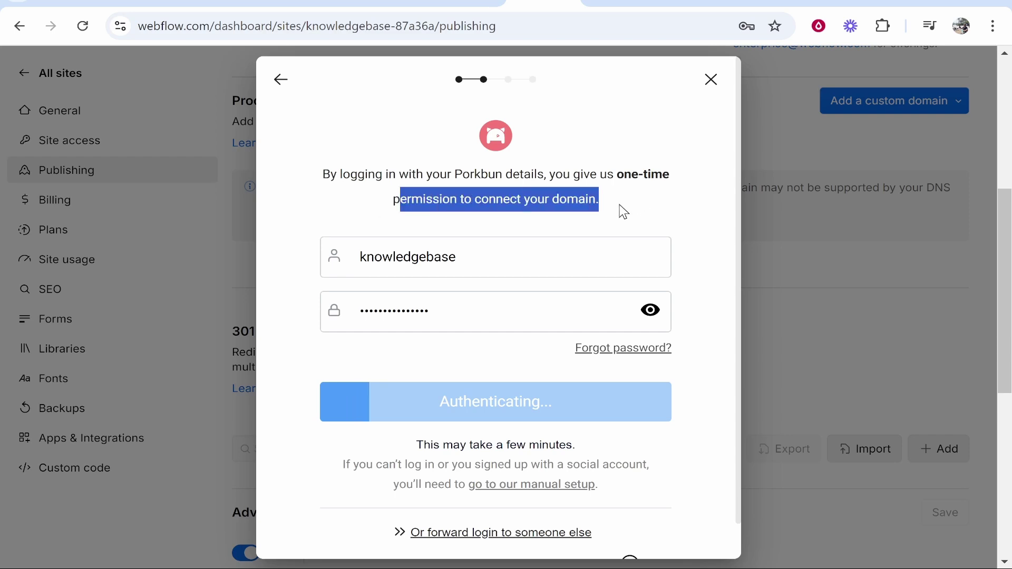
click(624, 212)
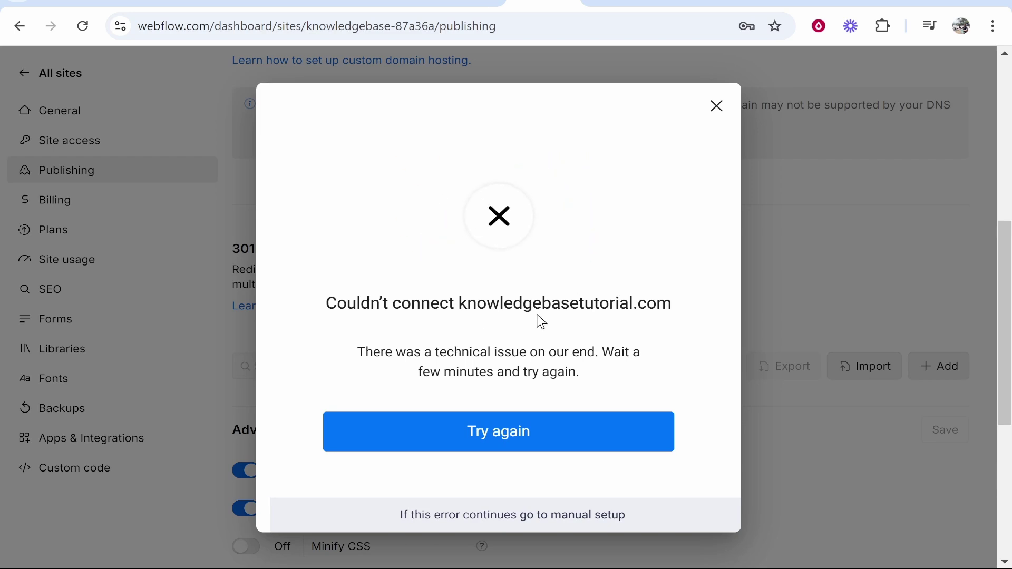
Switch to manual setup, review the records table, and copy the CNAME required value
drag(675, 297, 612, 296)
click(658, 248)
click(544, 516)
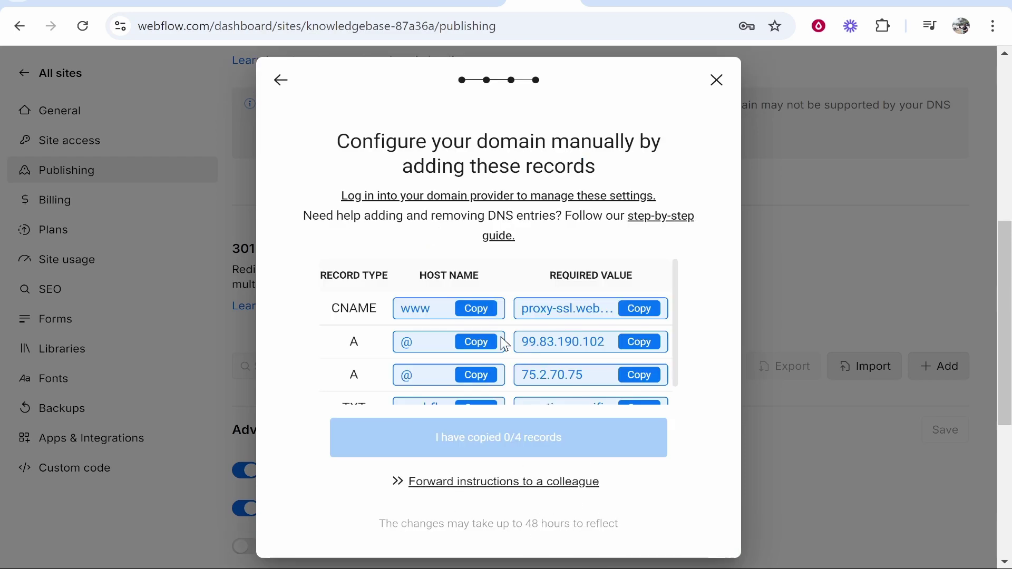
scroll(505, 344, down, 1)
scroll(451, 326, up, 3)
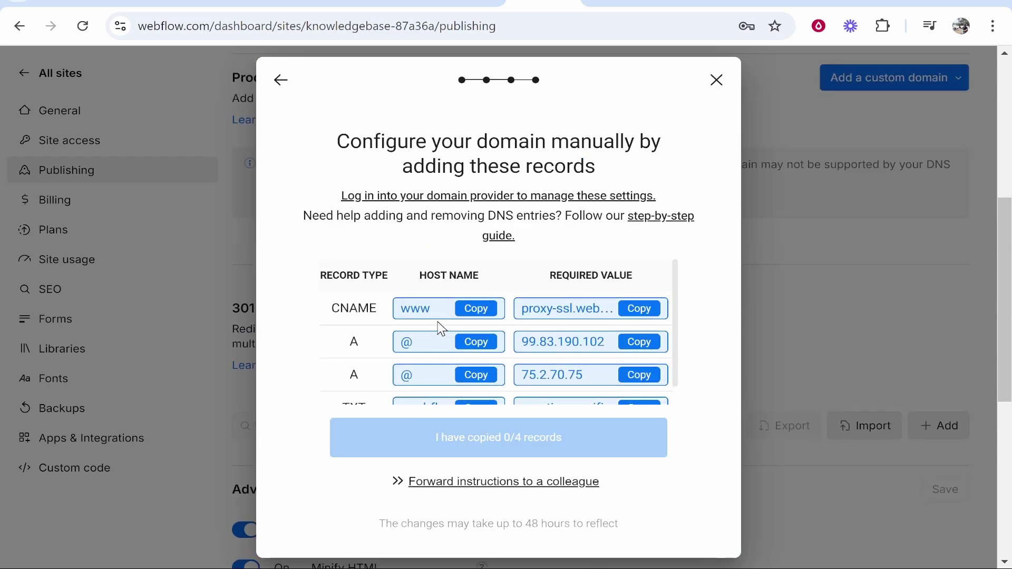
scroll(448, 327, down, 5)
scroll(487, 318, up, 2)
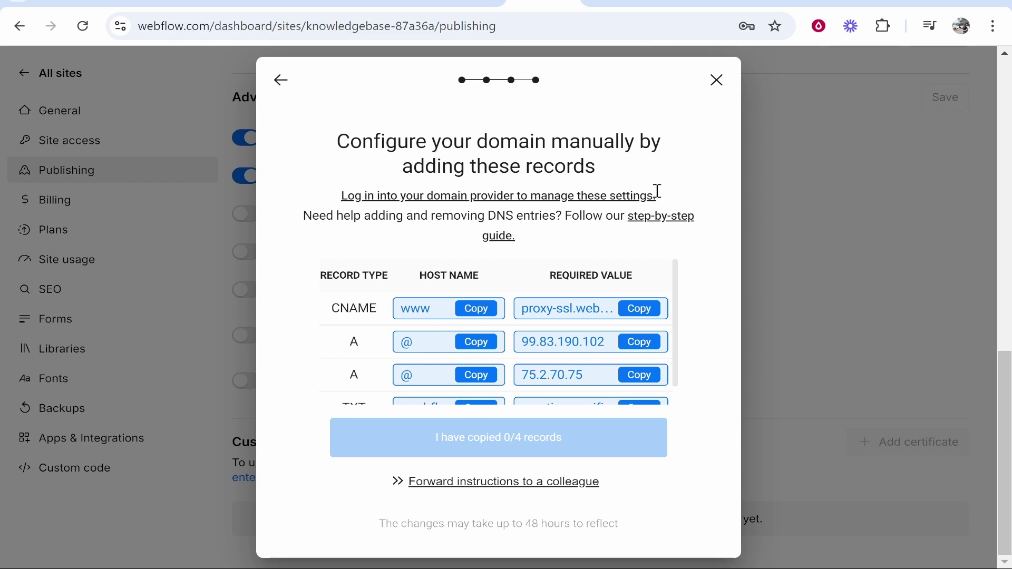
click(640, 310)
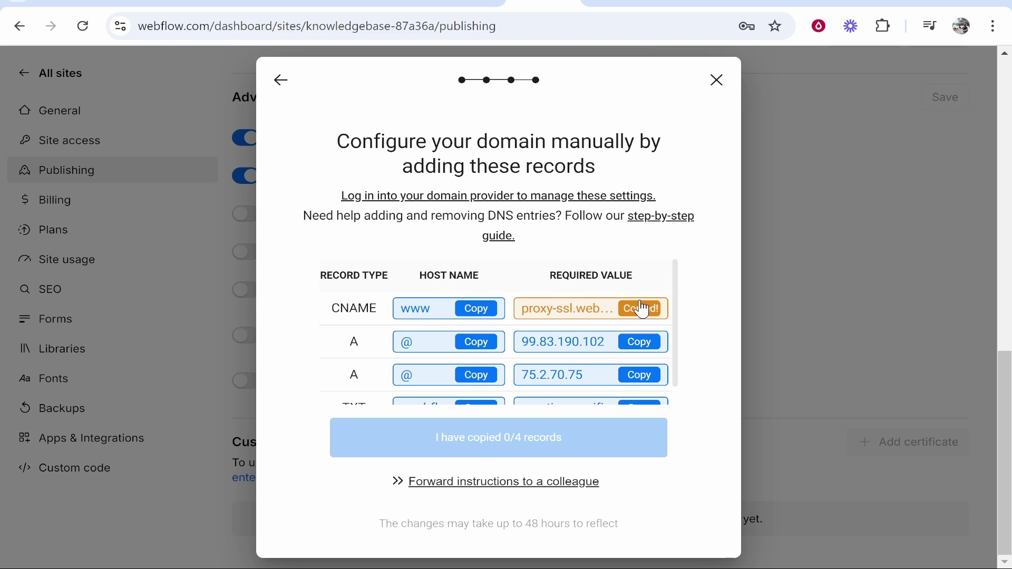
Open Porkbun DNS for knowledgebasetutorial.com and choose the CNAME record type
key(ctrl+Tab)
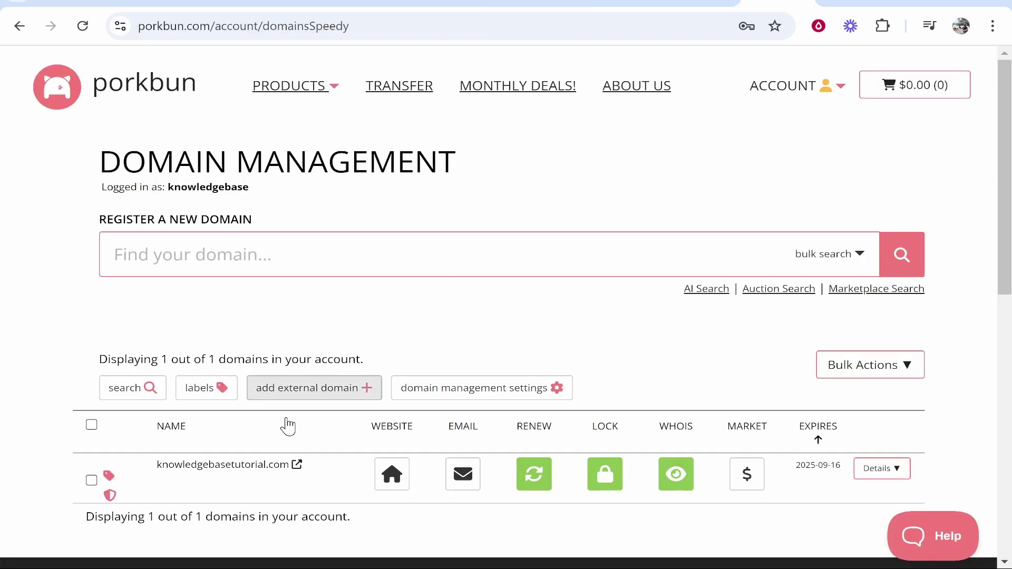
click(166, 483)
scroll(553, 363, down, 2)
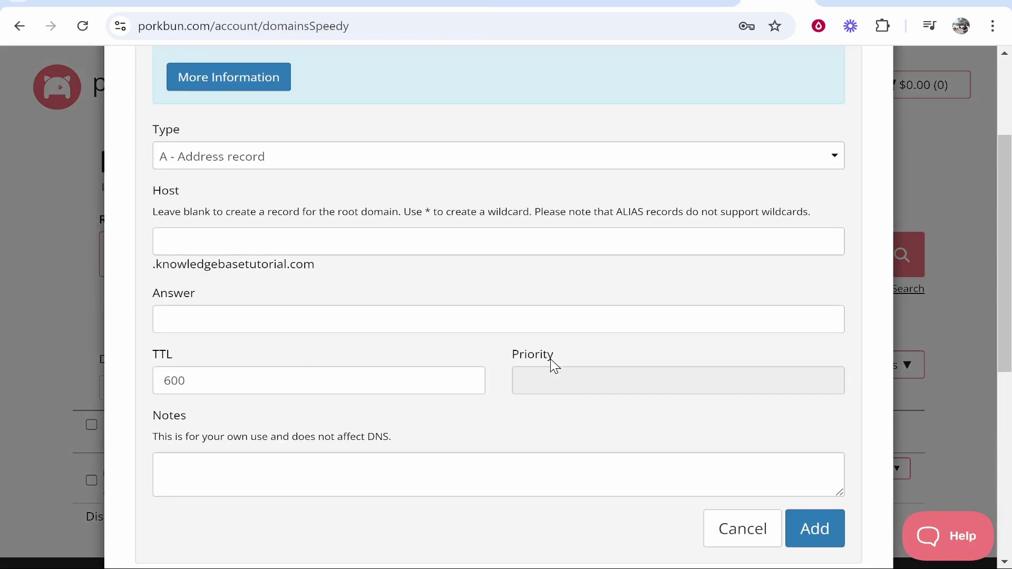
click(279, 161)
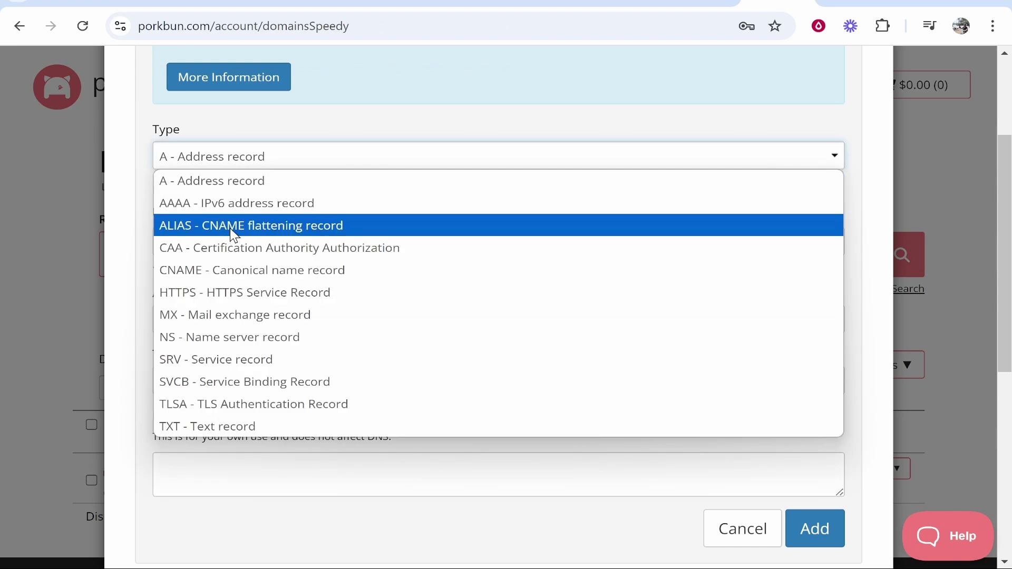
click(232, 271)
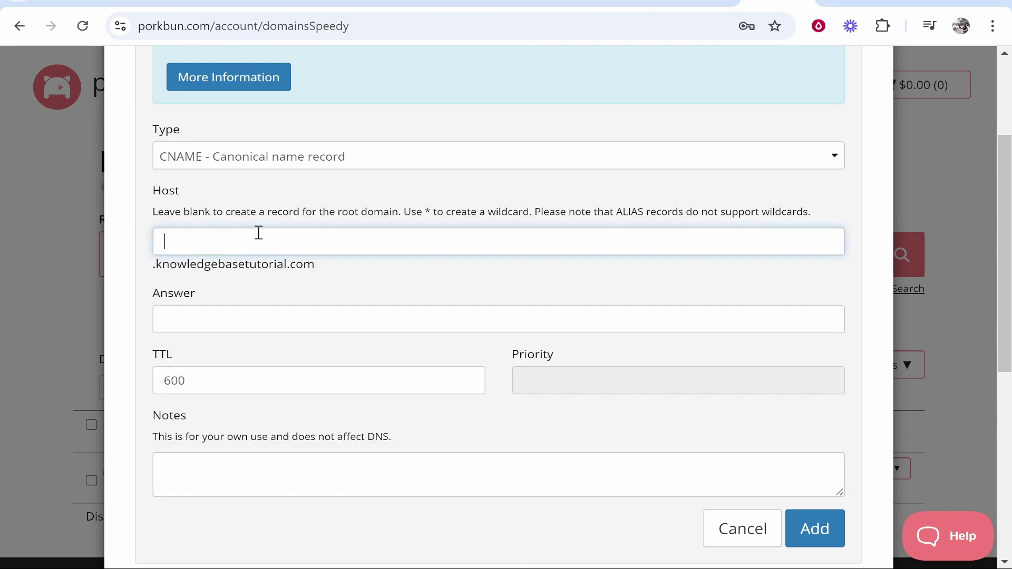
Add the CNAME record with host www and answer proxy-ssl.webflow.com
text(www)
click(289, 317)
key(ctrl+v)
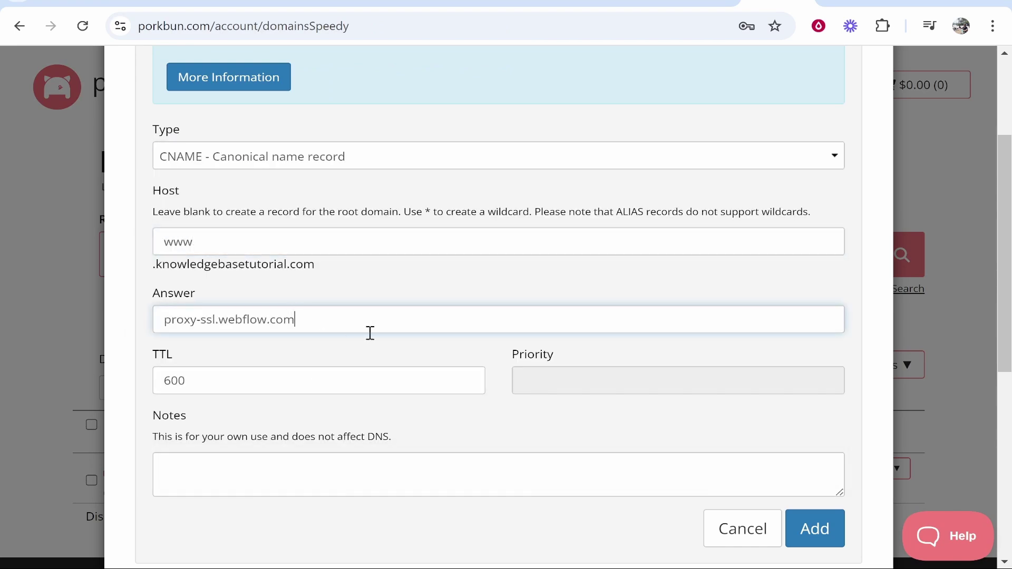
drag(355, 317, 95, 327)
click(235, 318)
scroll(235, 319, down, 2)
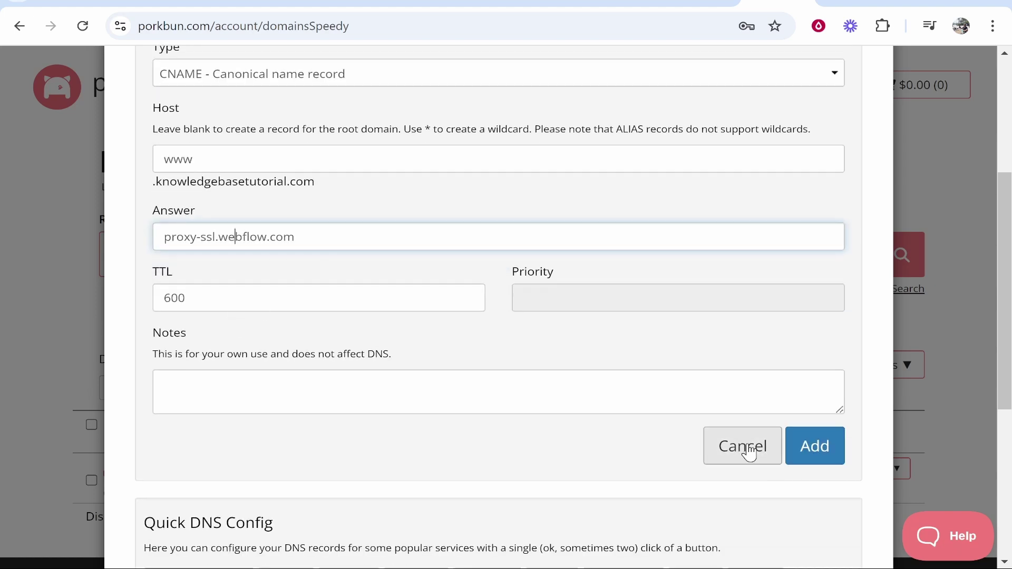
click(825, 449)
scroll(408, 452, down, 8)
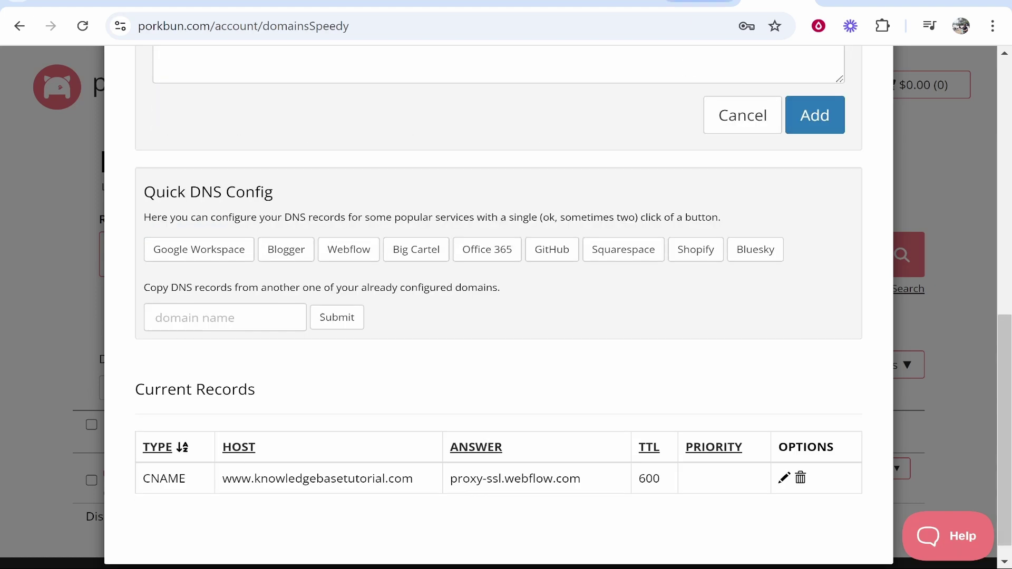
Add a root A record (@) pointing to 99.83.190.102, copied from Webflow
click(465, 1)
click(543, 3)
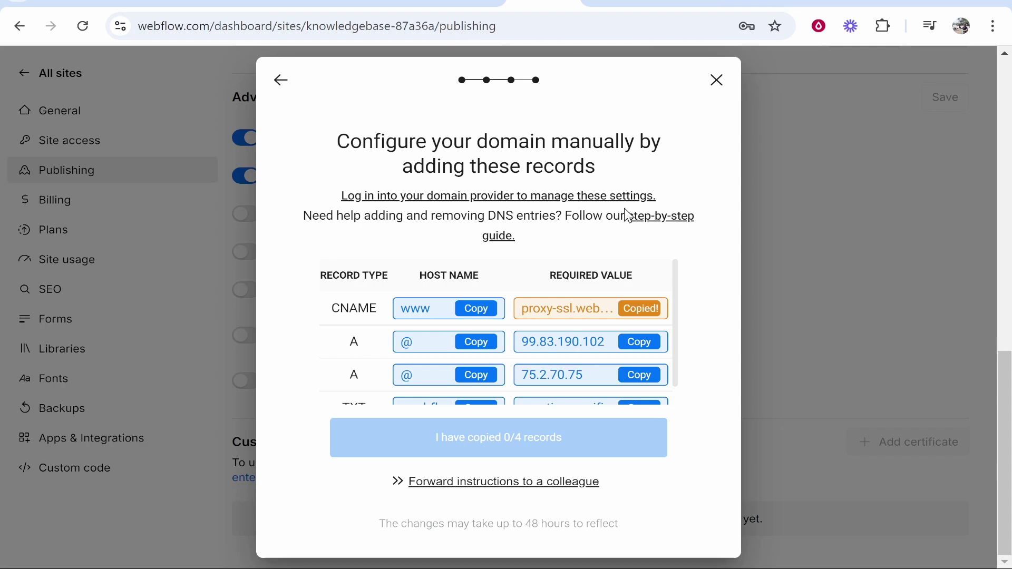
click(640, 342)
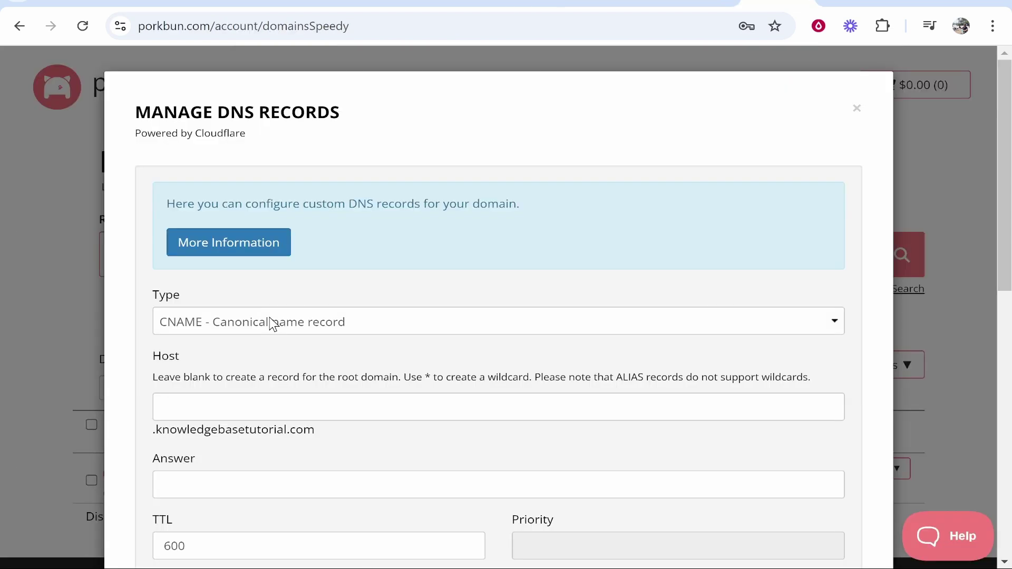
click(266, 322)
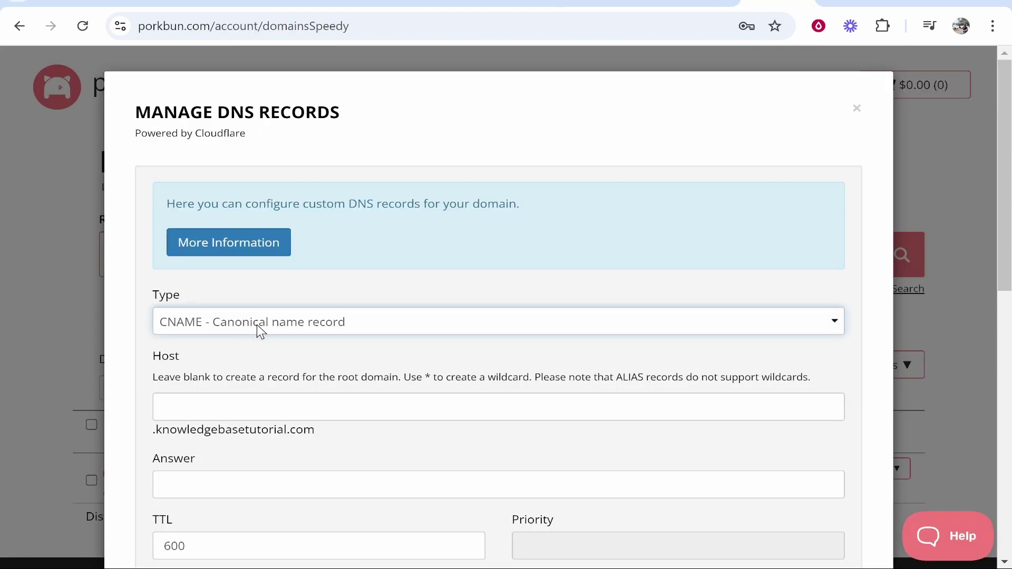
click(226, 46)
click(228, 405)
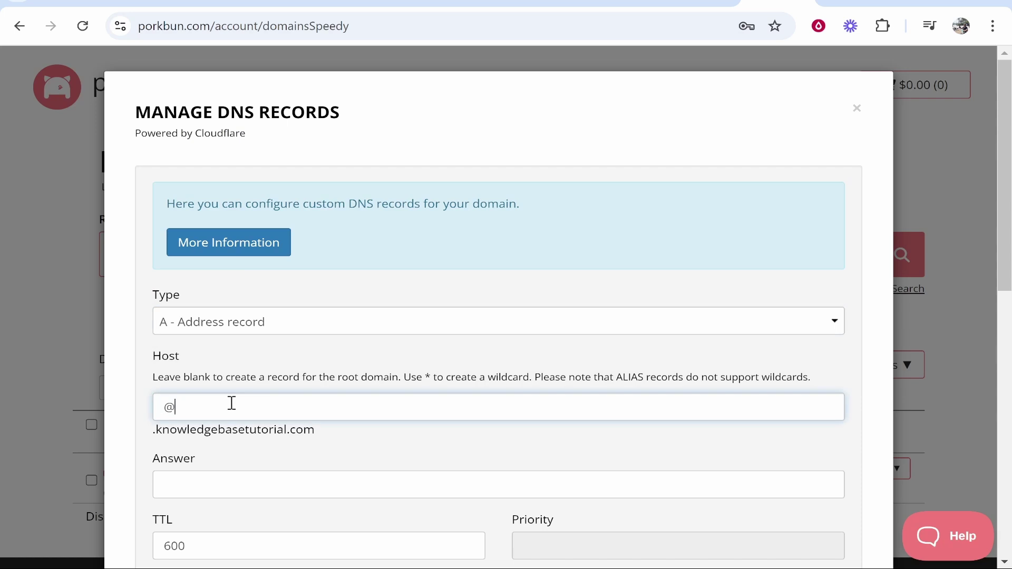
scroll(238, 369, down, 2)
click(350, 317)
key(ctrl+v)
scroll(527, 358, down, 1)
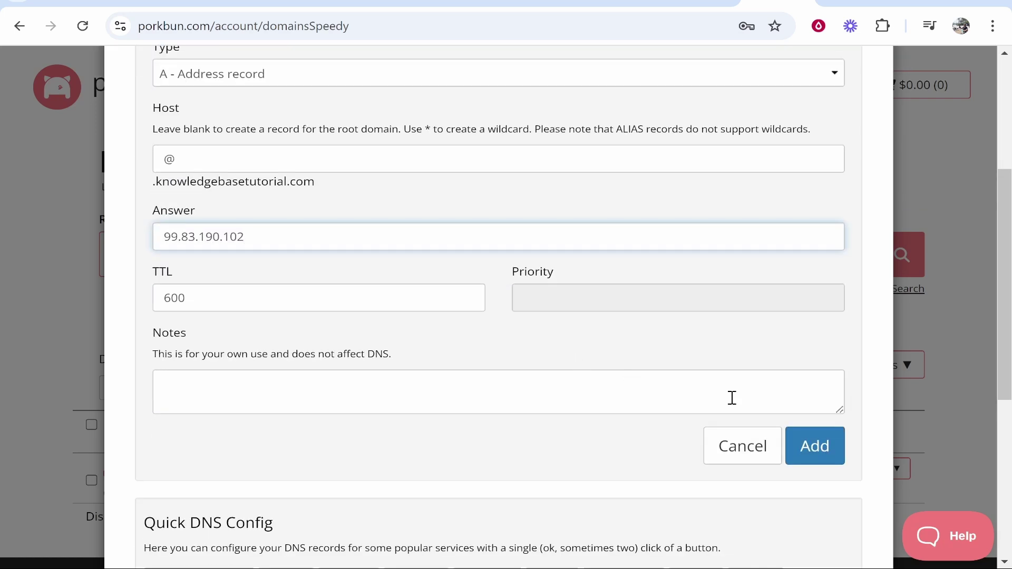
key(Return)
scroll(545, 328, down, 5)
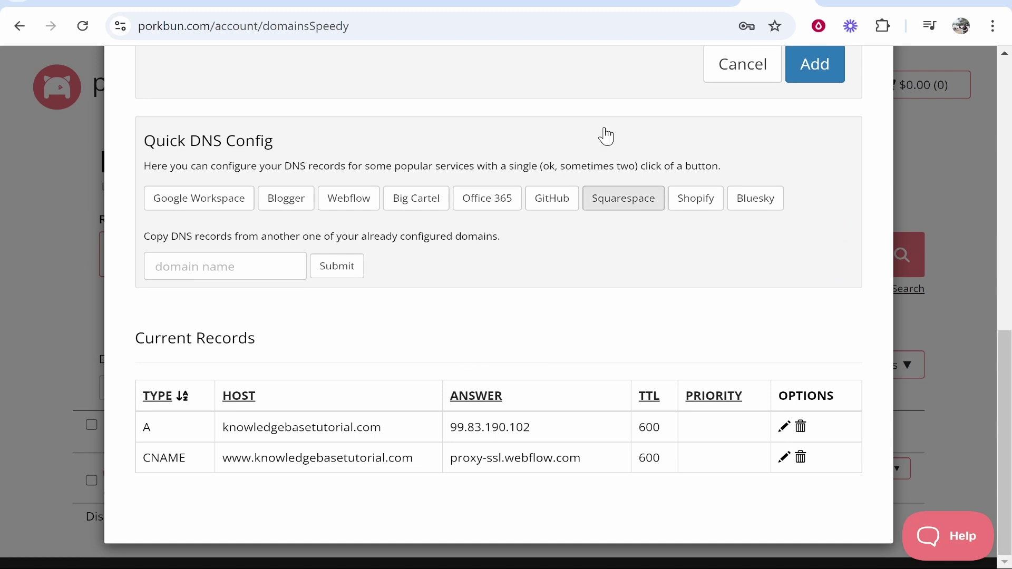
Add a second root A record pointing to 75.2.70.75
click(543, 3)
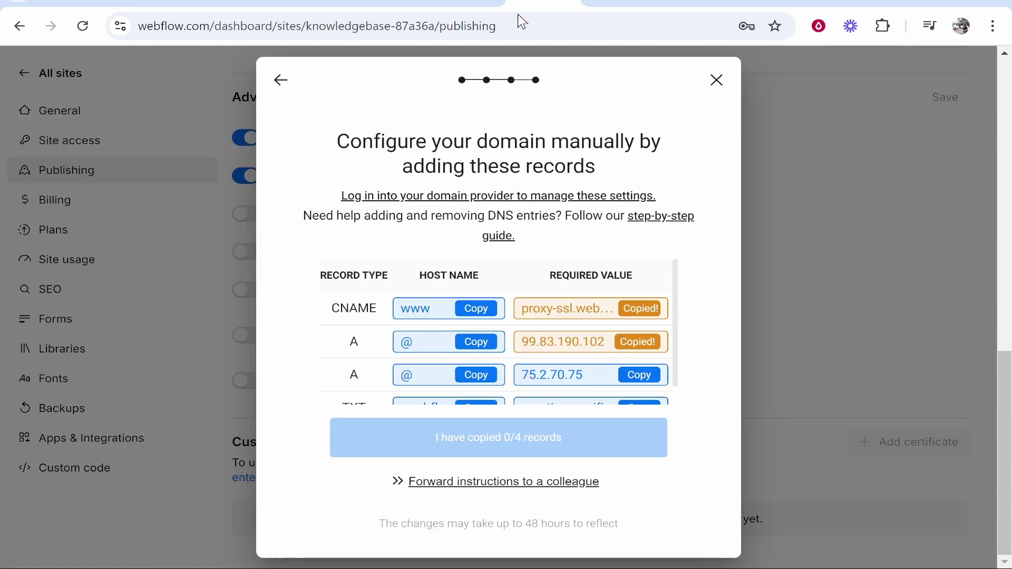
click(639, 375)
click(778, 3)
scroll(253, 295, up, 5)
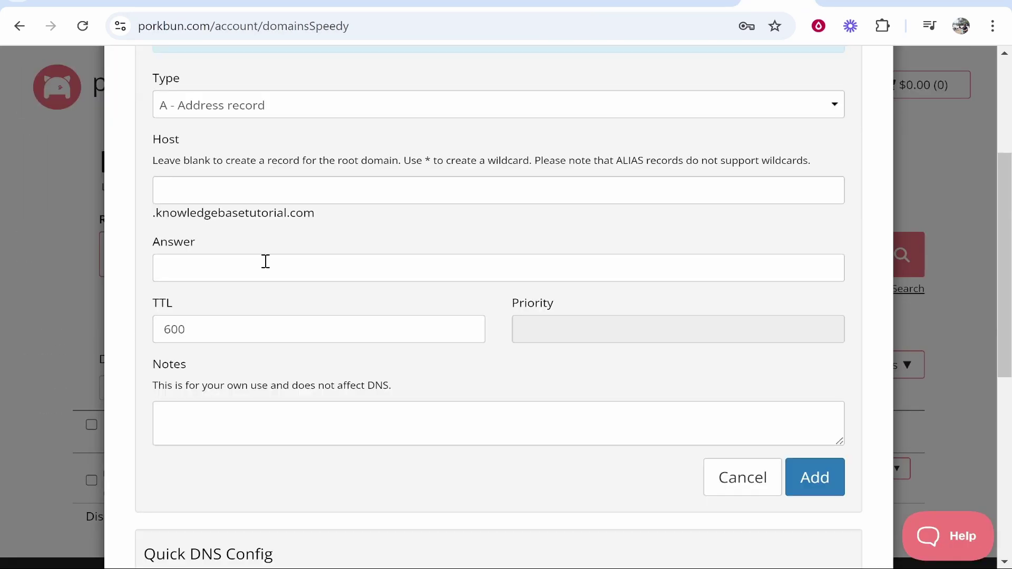
click(251, 406)
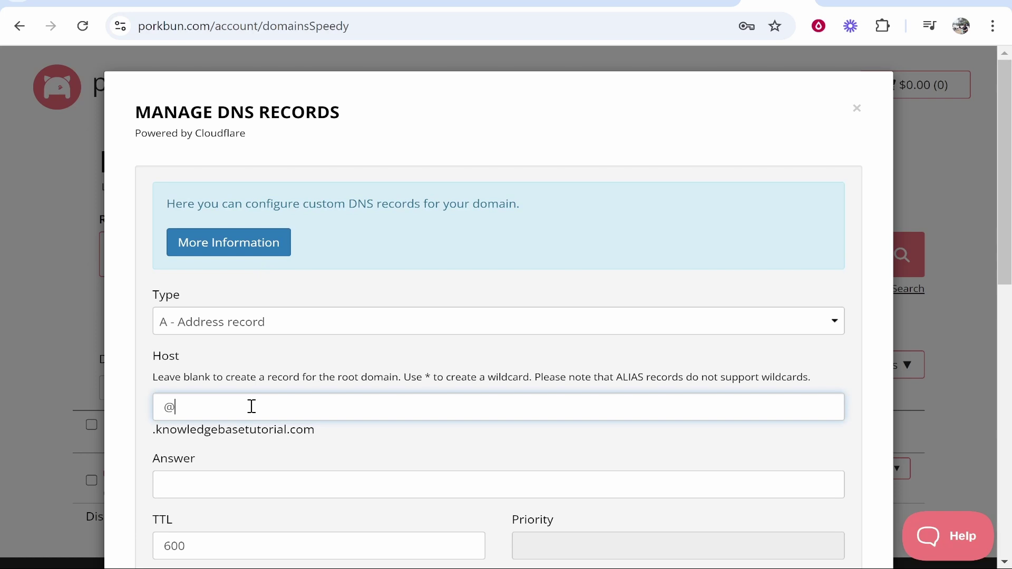
scroll(270, 369, down, 2)
click(272, 393)
key(ctrl+v)
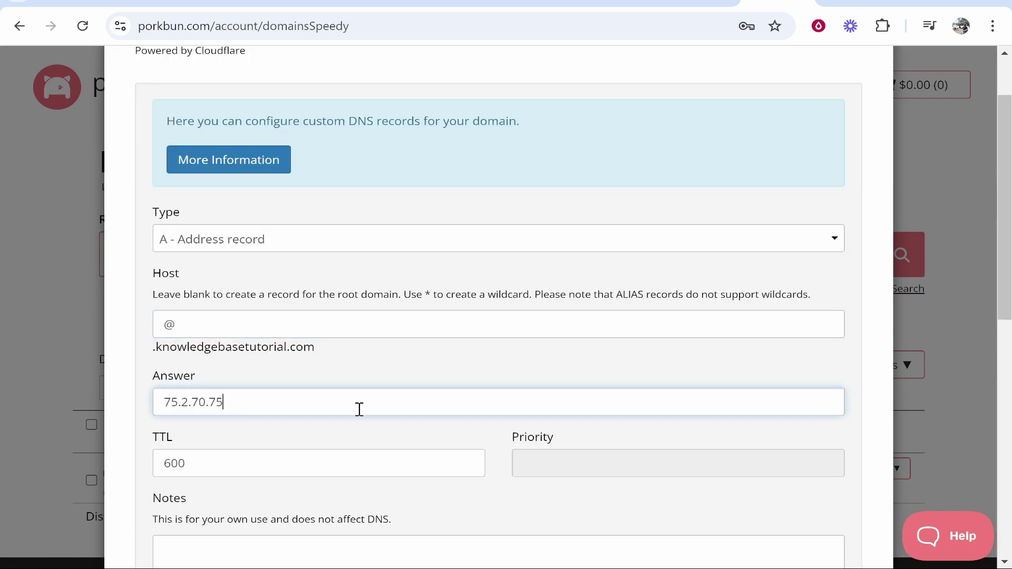
scroll(482, 422, down, 3)
click(791, 442)
scroll(299, 473, down, 7)
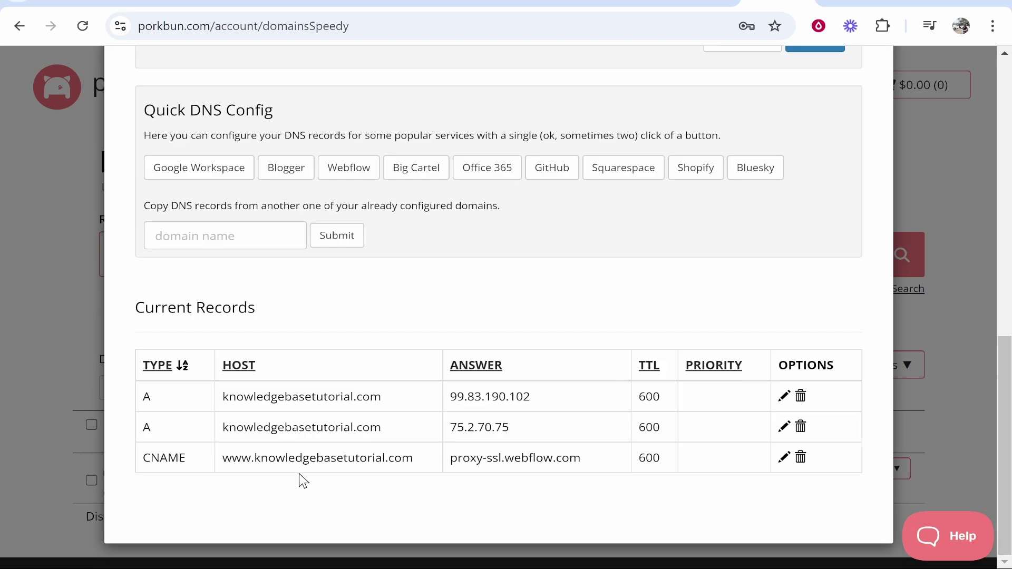
key(ctrl+Tab)
key(ctrl+Tab)
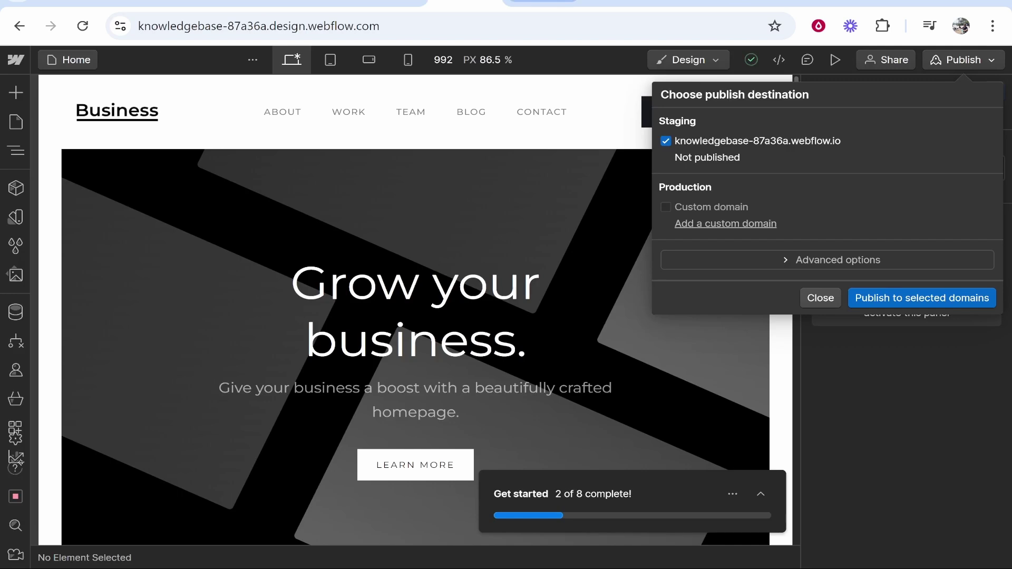
Start a TXT record in Porkbun with host _webflow copied from Webflow
scroll(505, 275, down, 1)
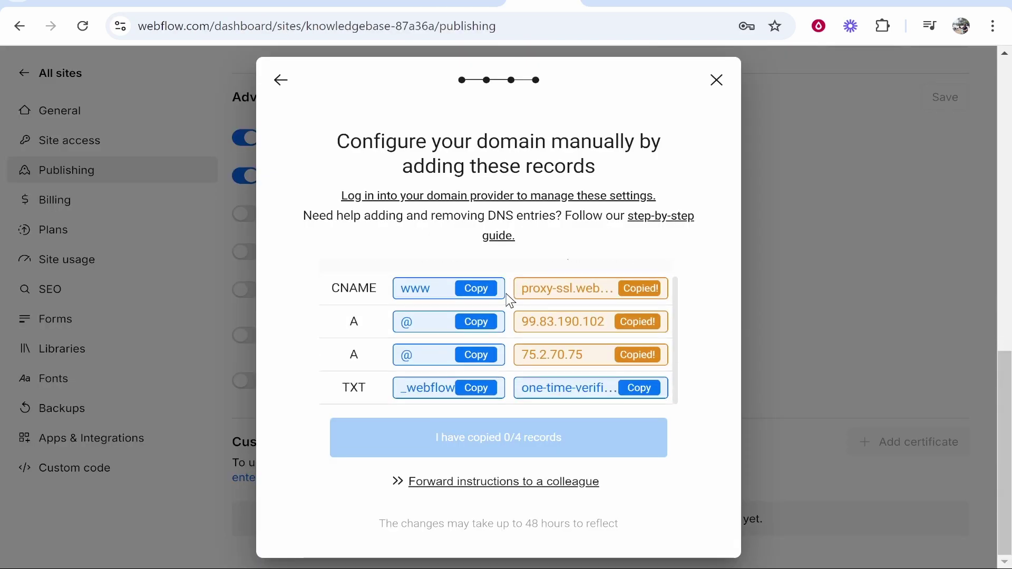
click(477, 390)
scroll(446, 385, up, 1)
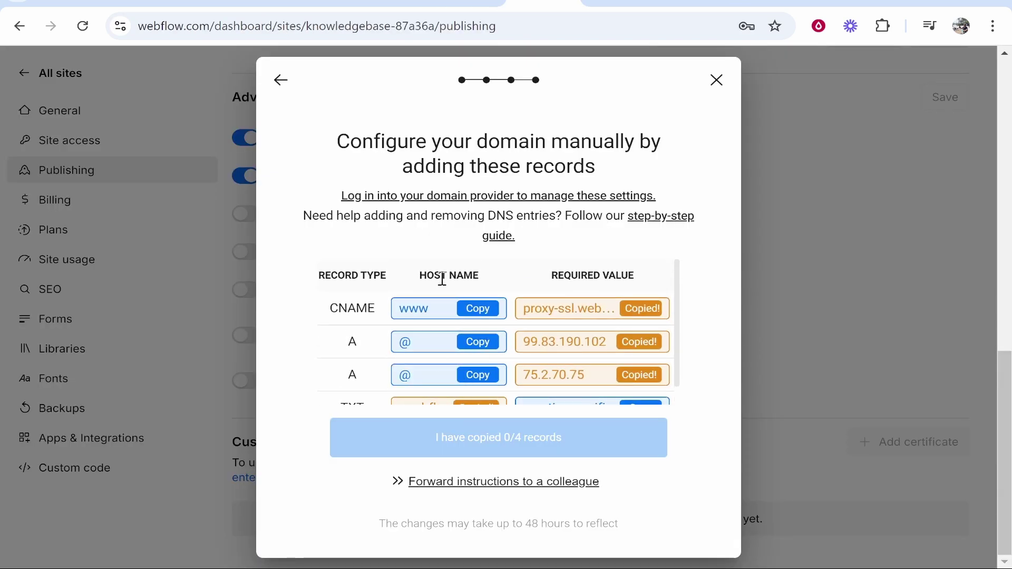
scroll(446, 385, down, 1)
key(ctrl+Tab)
scroll(296, 264, up, 10)
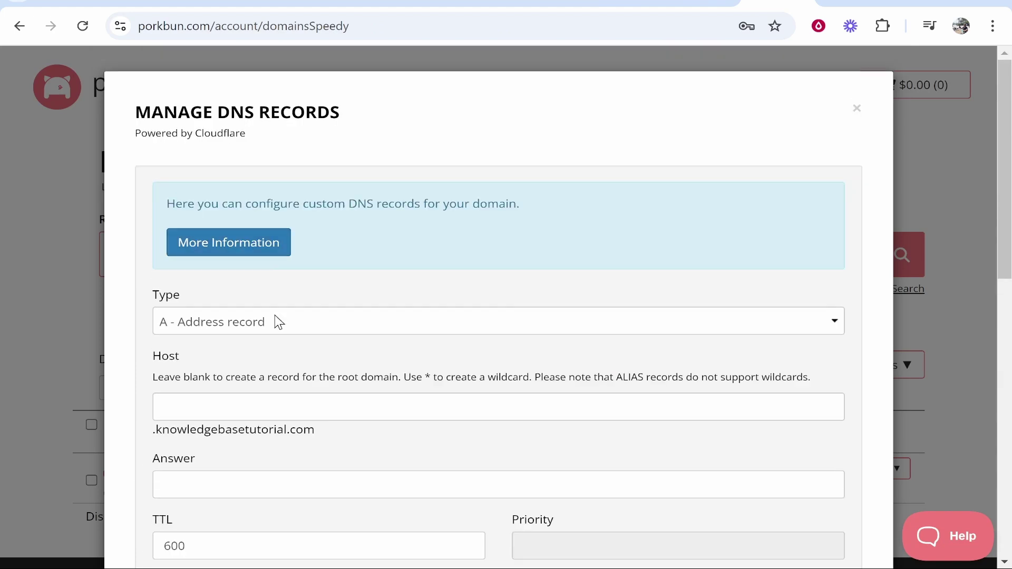
click(276, 322)
key(t)
key(t)
click(249, 407)
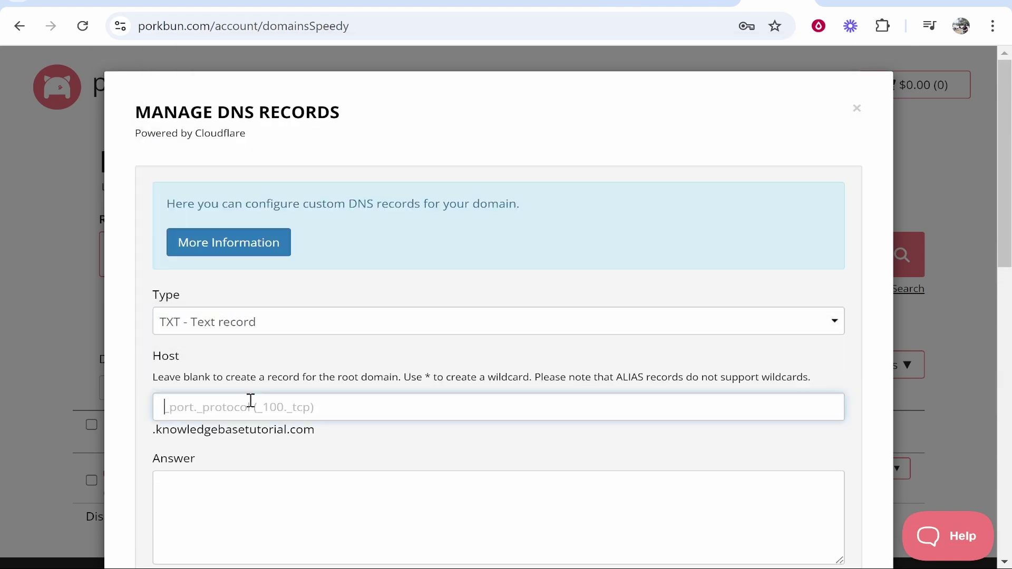
scroll(256, 393, down, 2)
key(ctrl+v)
Paste Webflow's verification value into Answer and add the TXT record
click(542, 2)
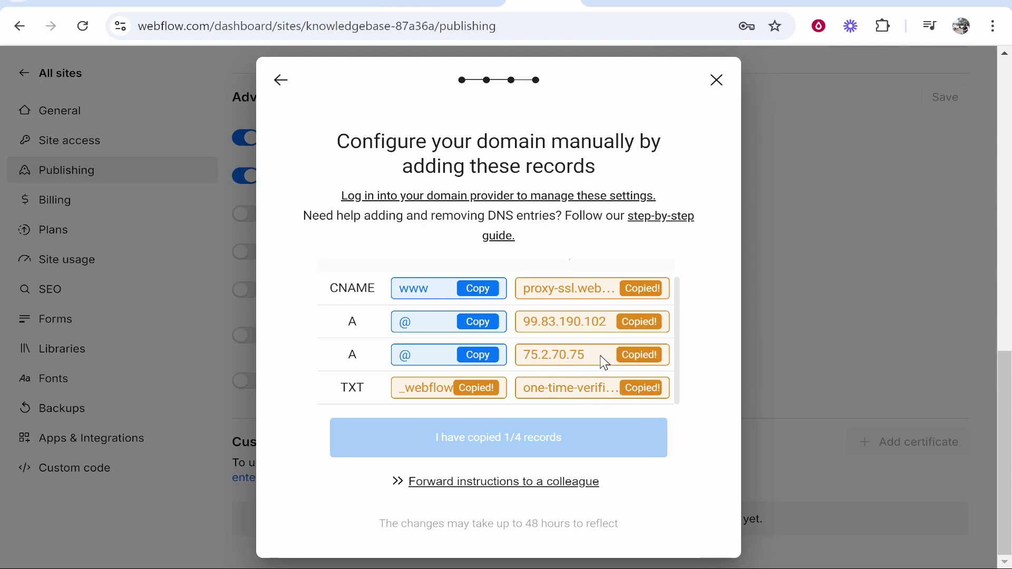
click(783, 3)
click(348, 420)
key(ctrl+v)
scroll(632, 402, down, 5)
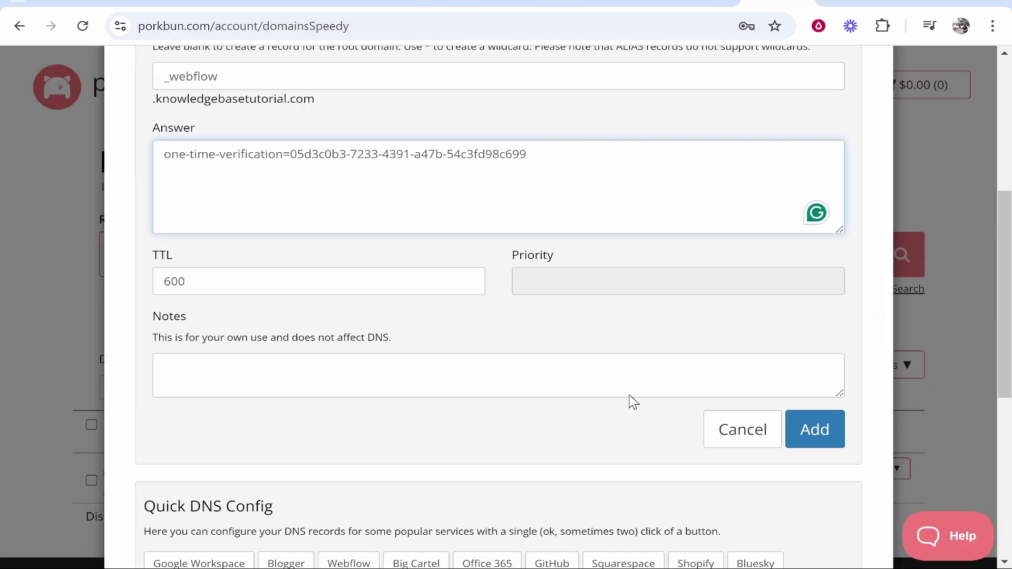
click(810, 430)
scroll(469, 279, down, 8)
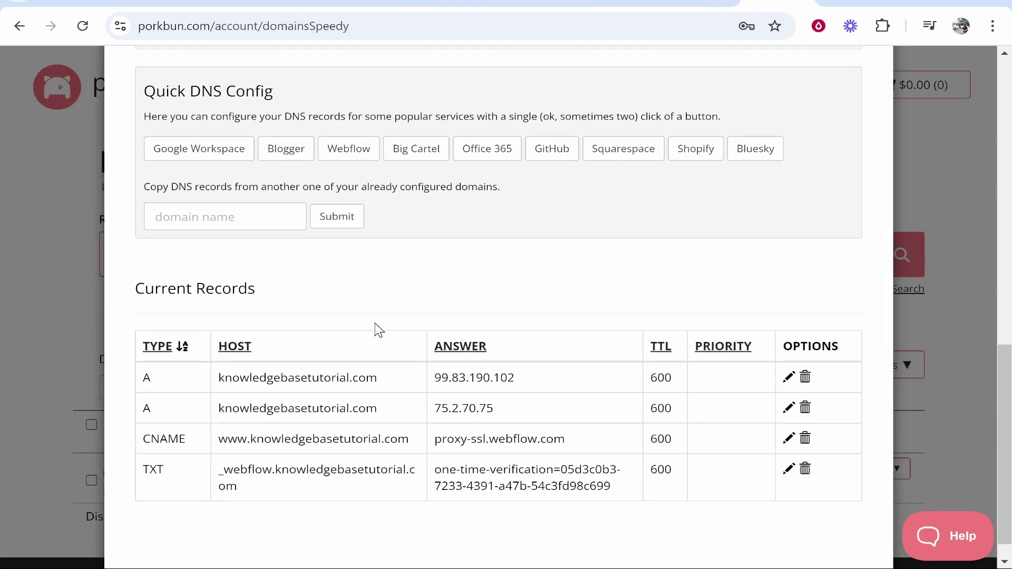
Back in Webflow, confirm all 4/4 DNS records were added, finish setup, and review Production domains
click(622, 2)
click(543, 3)
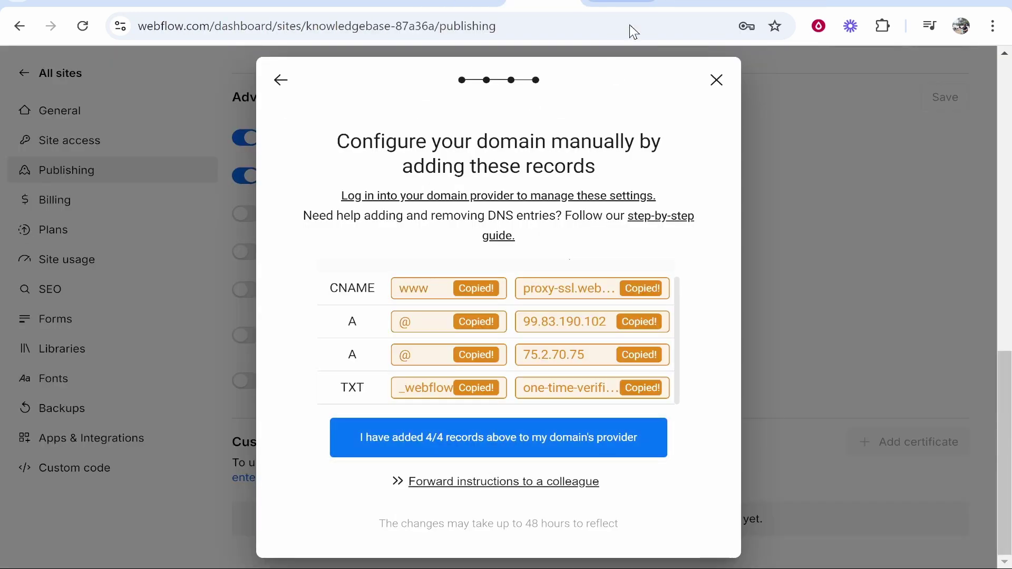
click(501, 443)
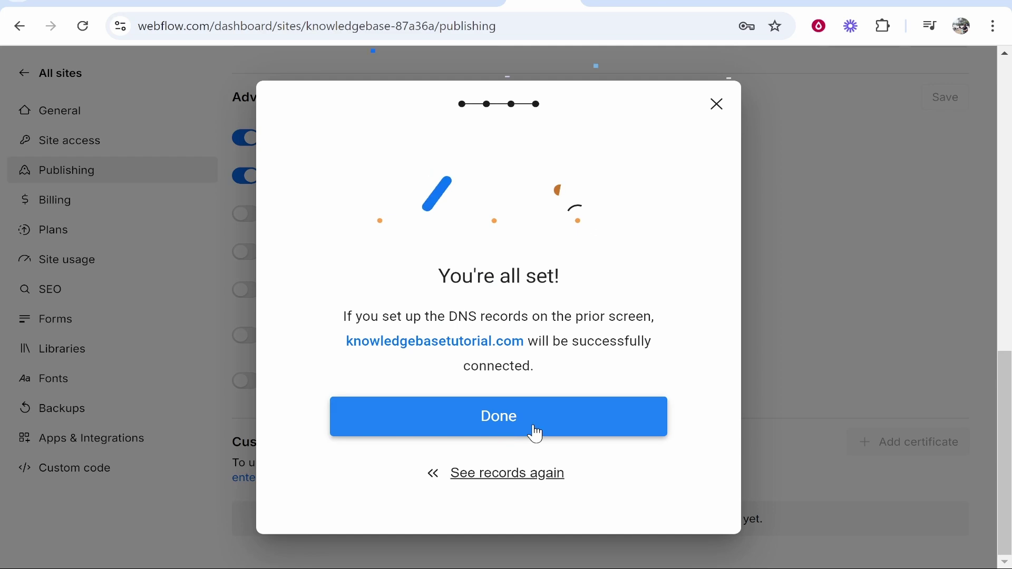
drag(339, 318, 601, 317)
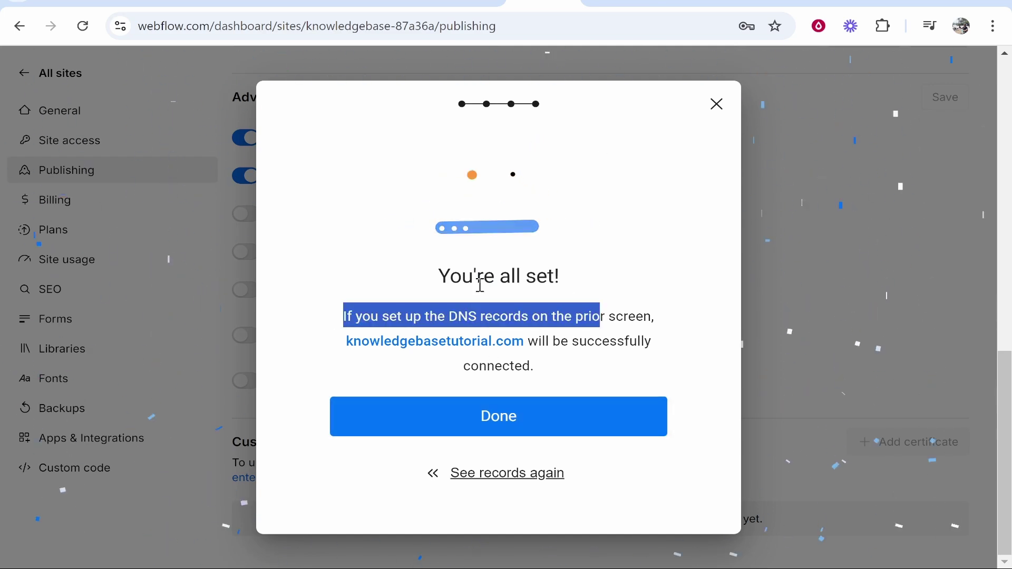
drag(482, 275, 438, 275)
click(407, 341)
click(549, 432)
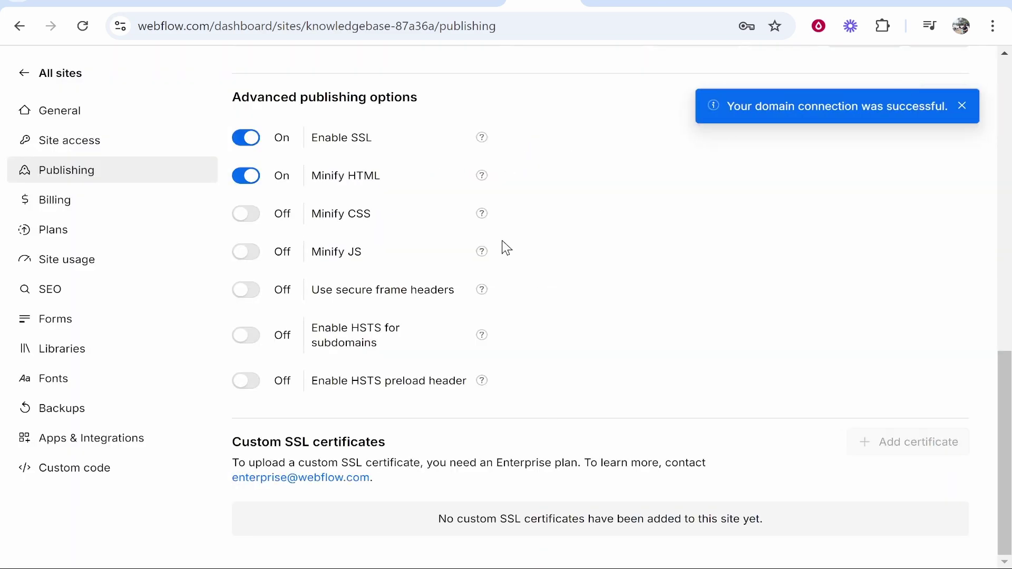
scroll(510, 253, up, 5)
scroll(718, 321, up, 10)
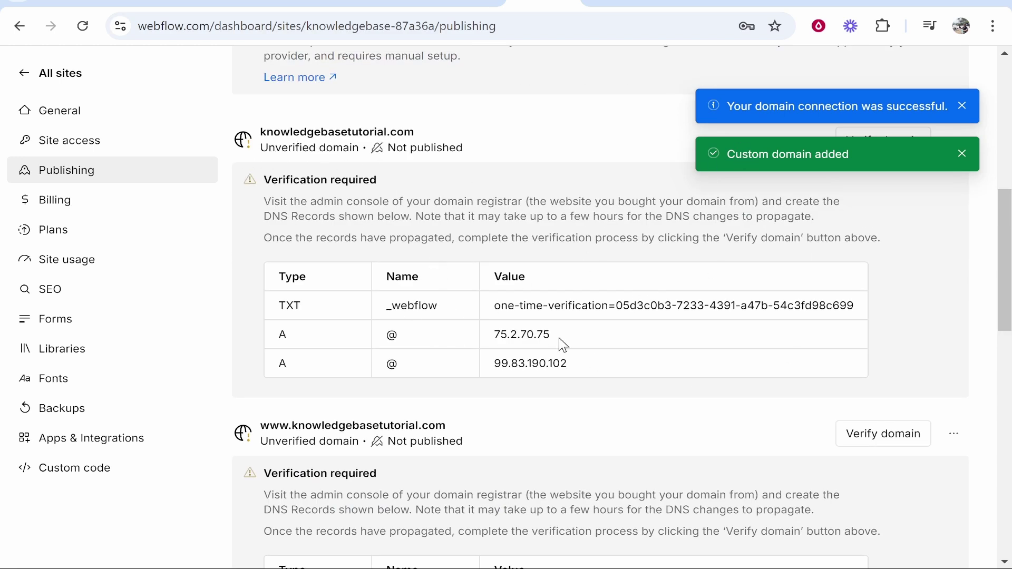
scroll(576, 339, down, 2)
scroll(933, 196, up, 3)
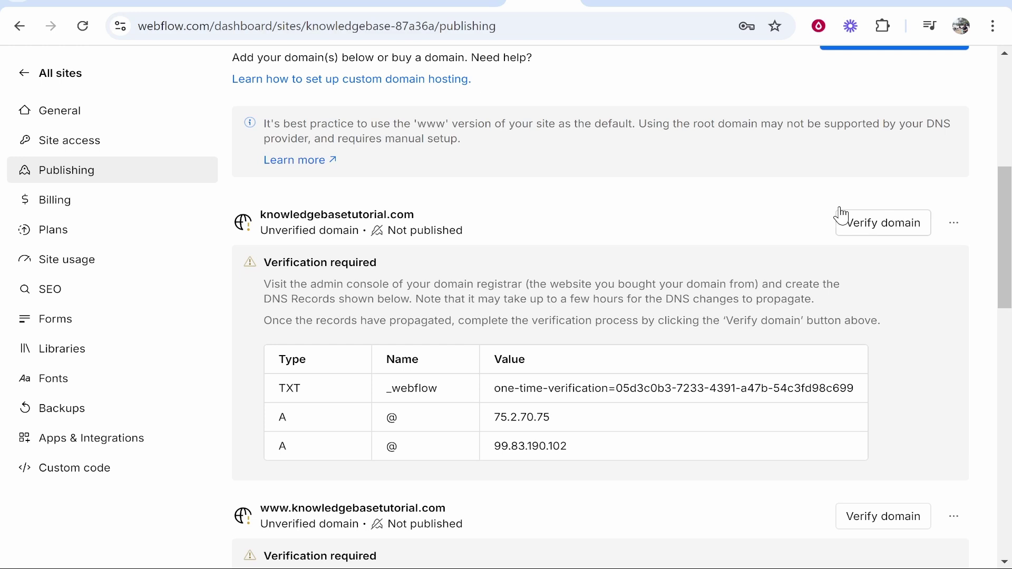
Reload the Publishing settings and verify both knowledgebasetutorial.com custom domains
click(83, 30)
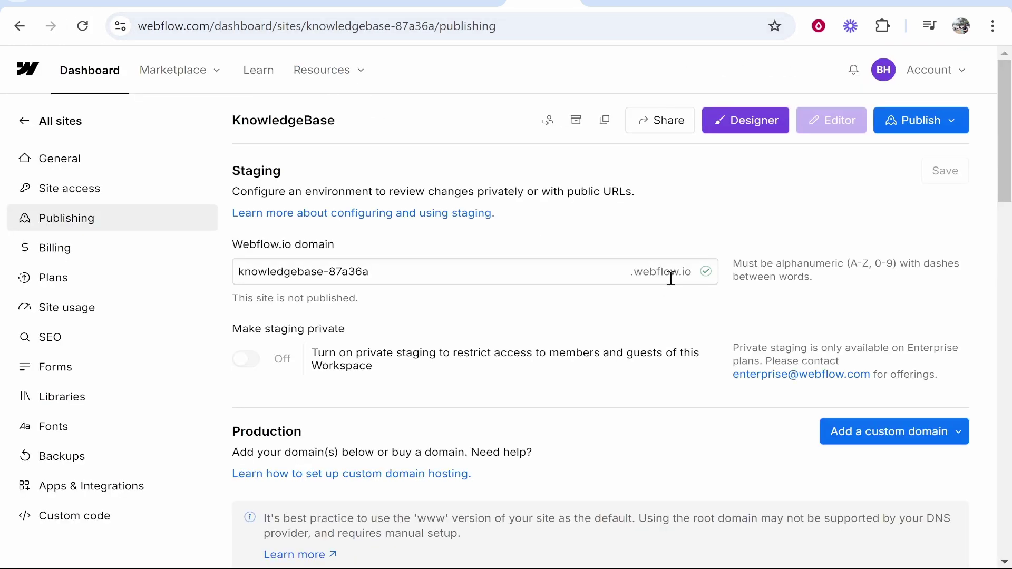
scroll(673, 306, down, 10)
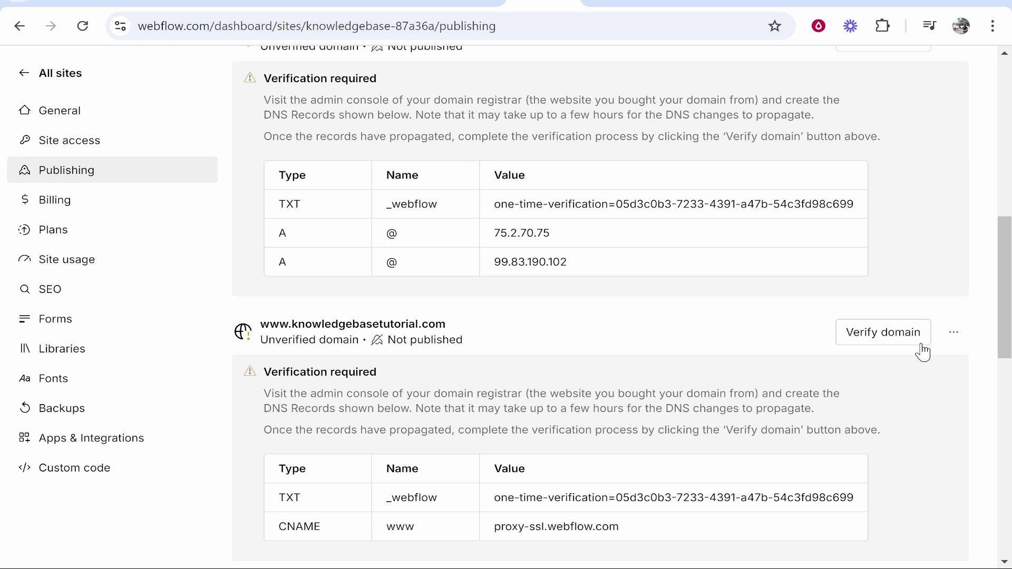
click(902, 340)
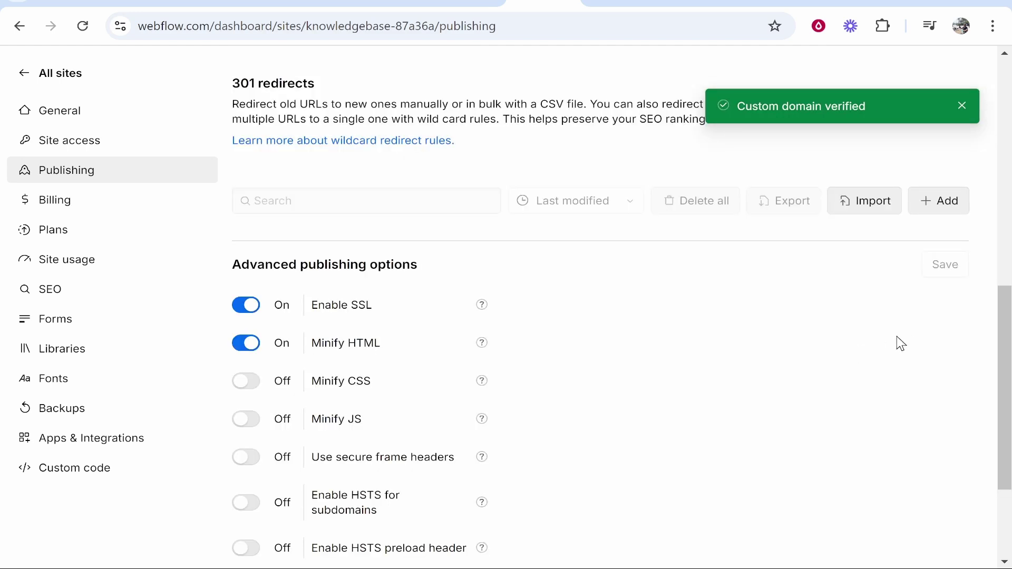
scroll(897, 336, up, 13)
scroll(926, 339, down, 6)
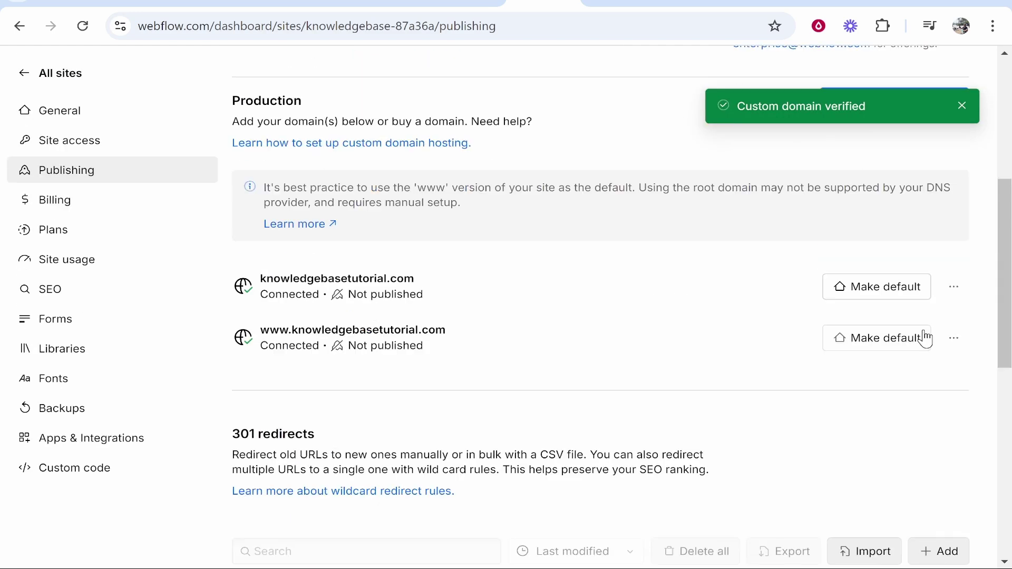
Copy the domain name and visit knowledgebasetutorial.com in a new tab, then open another tab
drag(445, 278, 273, 274)
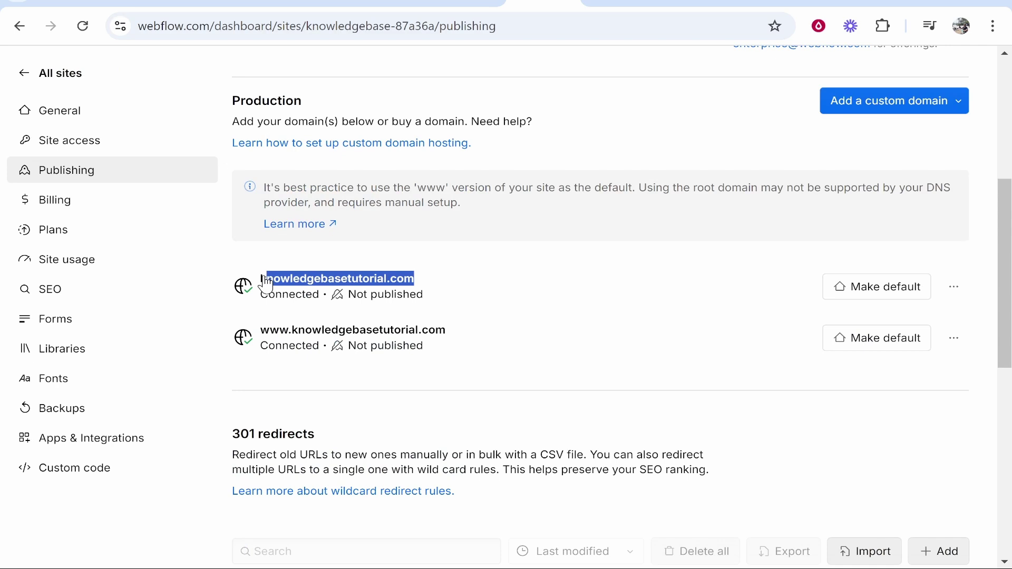
click(838, 1)
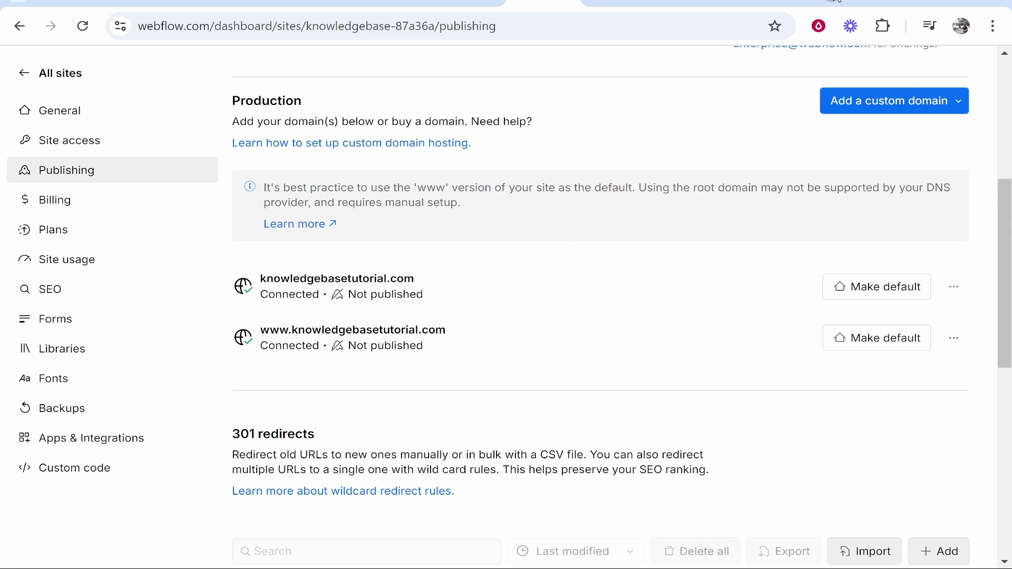
key(ctrl+v)
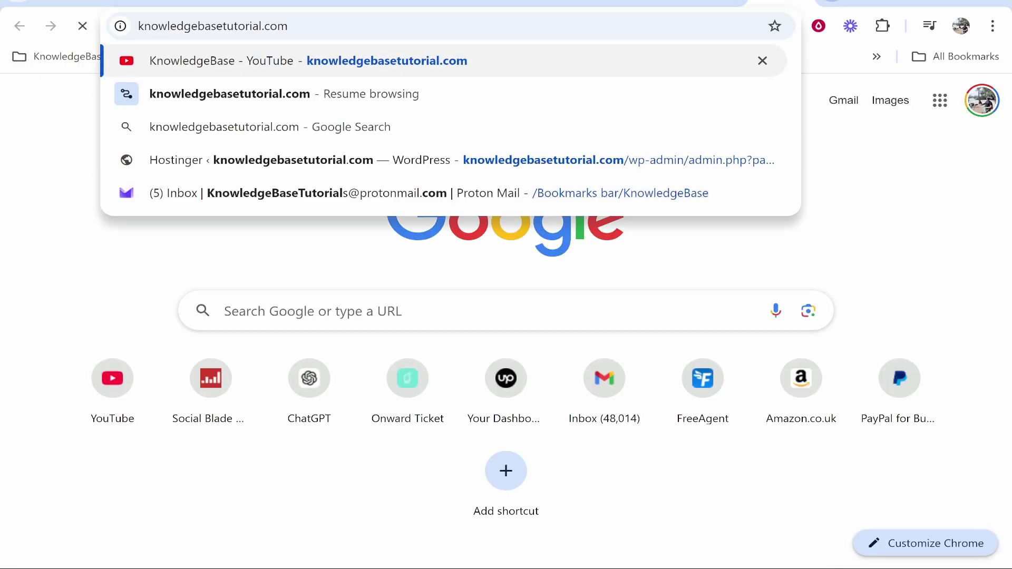
key(Return)
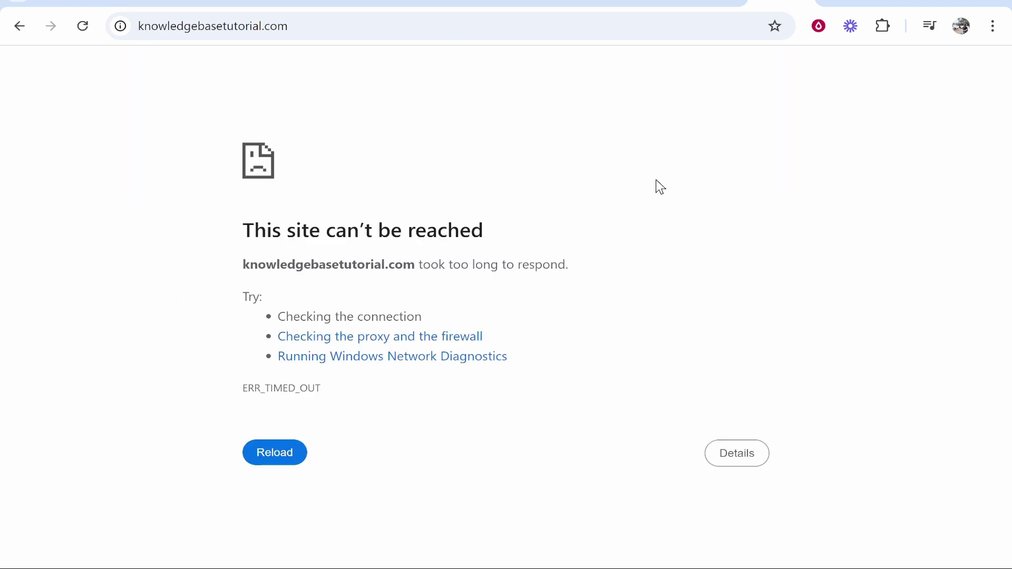
key(ctrl+t)
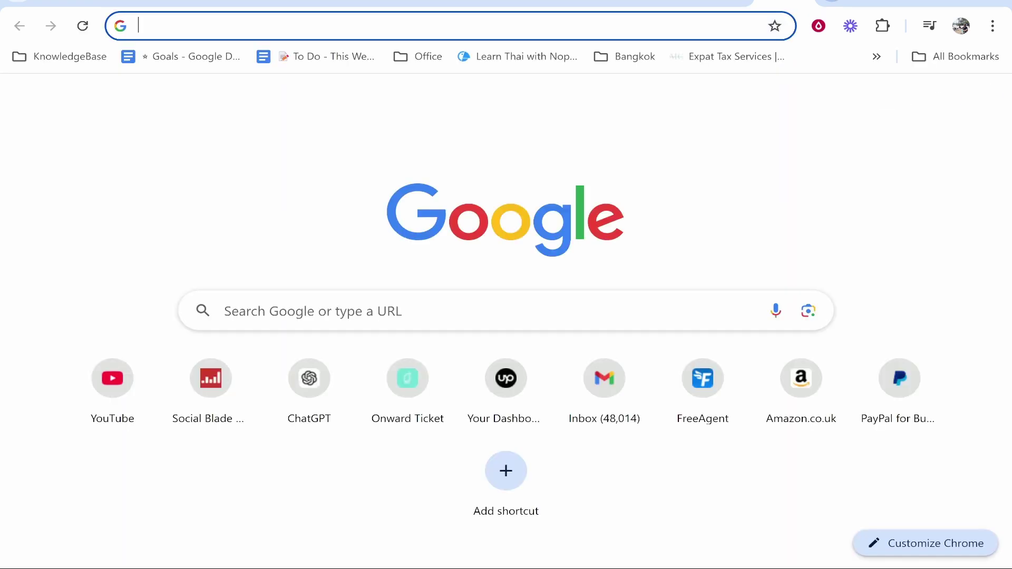
Check knowledgebasetutorial.com A records on dnschecker.org, confirming 75.2.70.75 and 99.83.190.102 worldwide
text(dns)
key(Return)
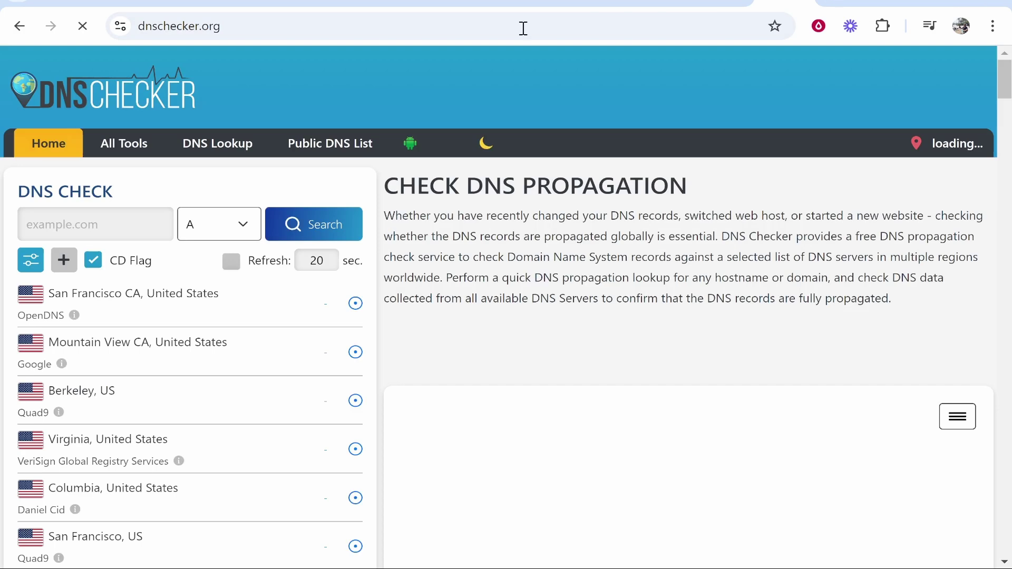
click(149, 213)
text(knowledgebasetutorial.com)
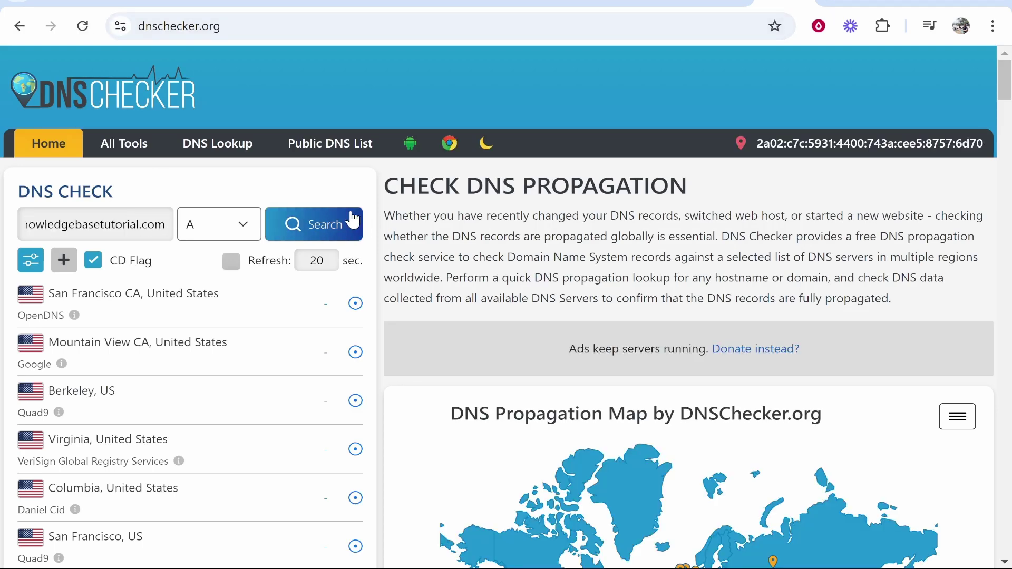
click(350, 220)
scroll(355, 220, down, 20)
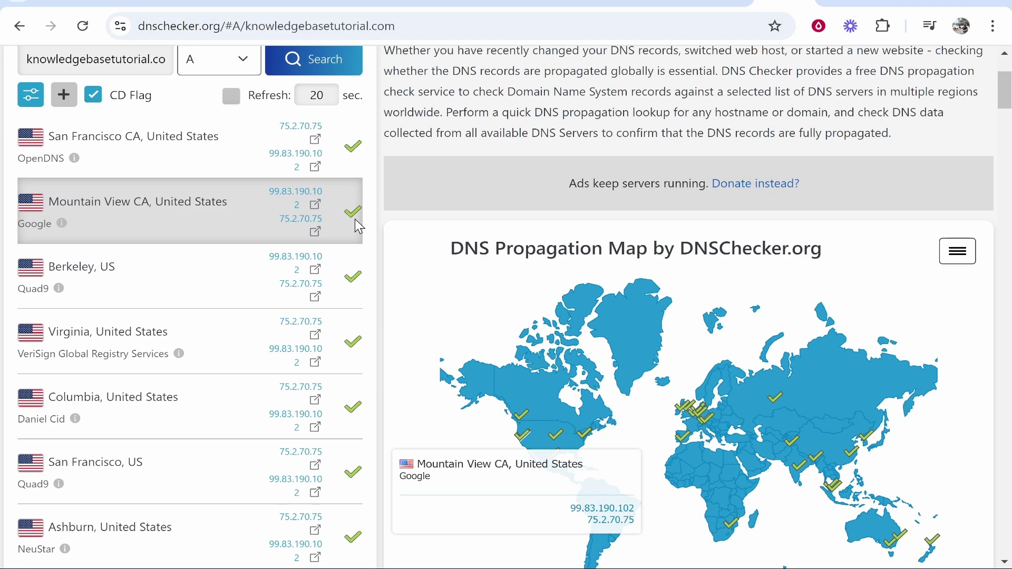
scroll(354, 223, up, 20)
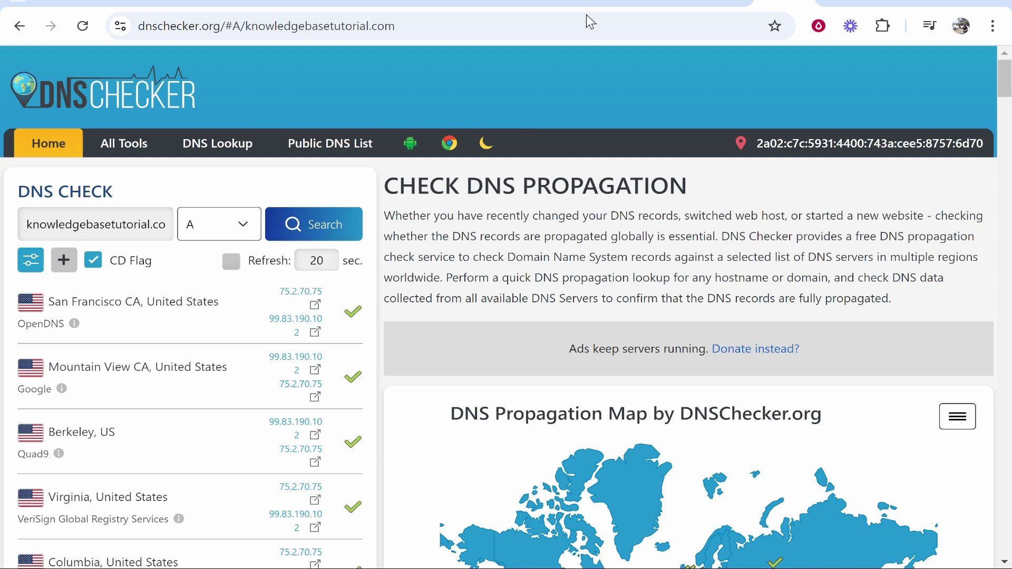
Return to the Webflow Designer tab with its publish destinations showing
click(395, 3)
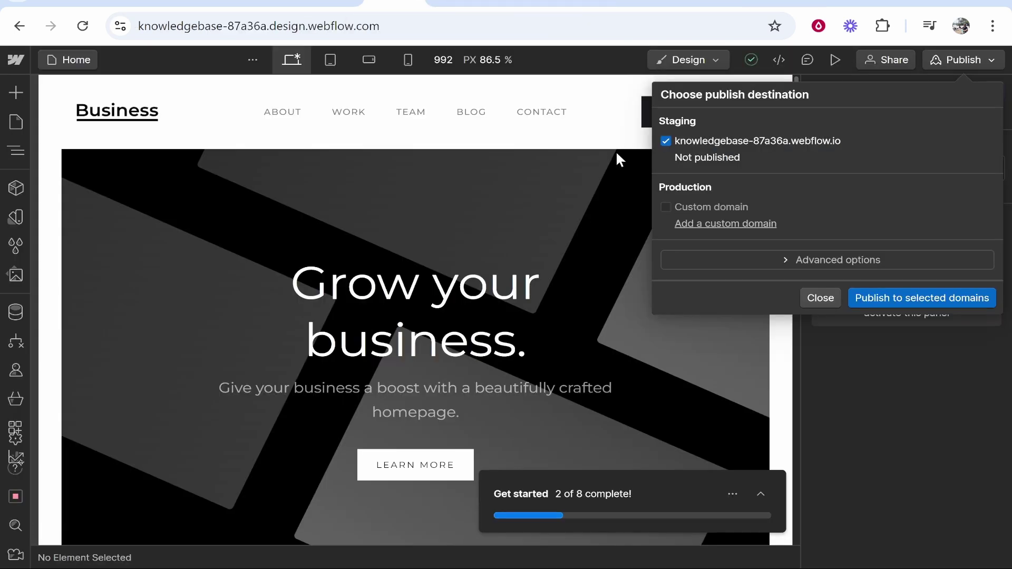